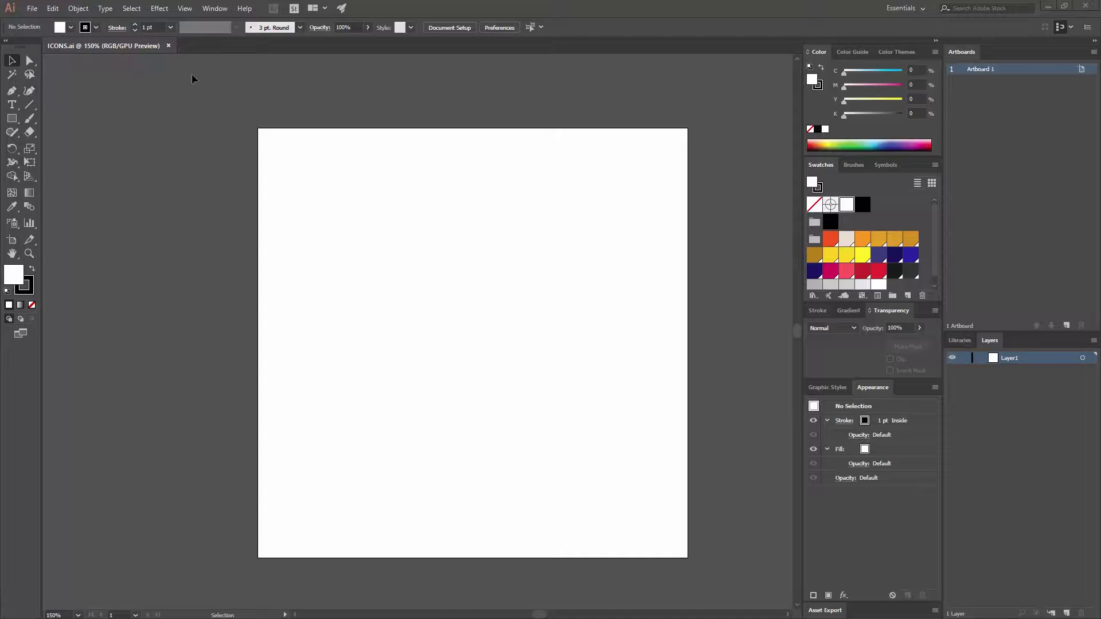
Enter width 5 and height 50 in a new document's settings, then cancel without creating.
left_click(31, 9)
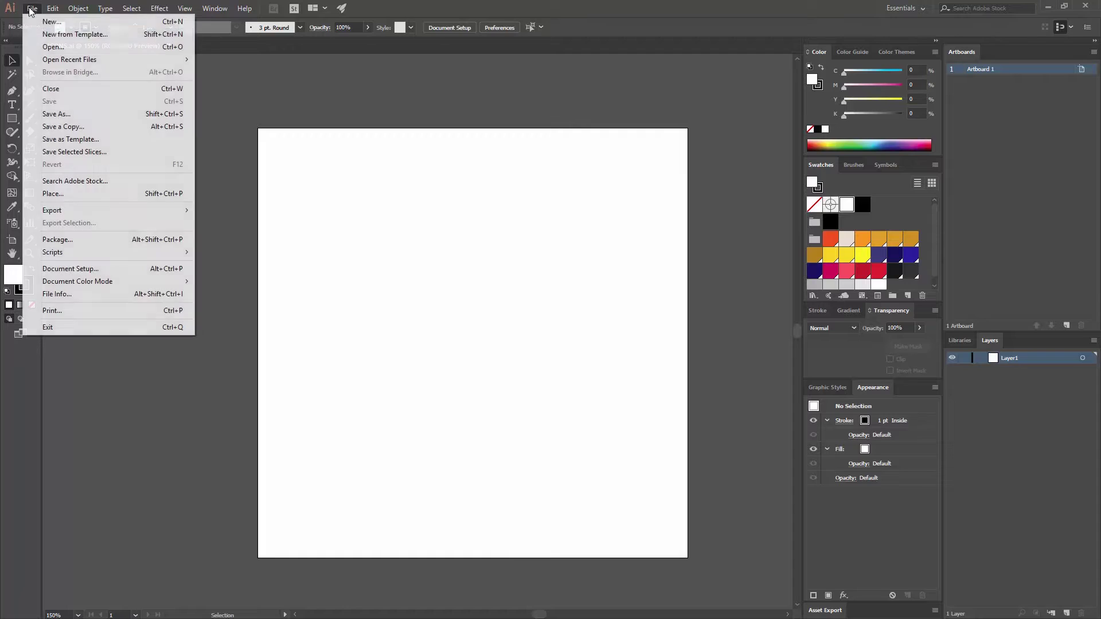
left_click(57, 24)
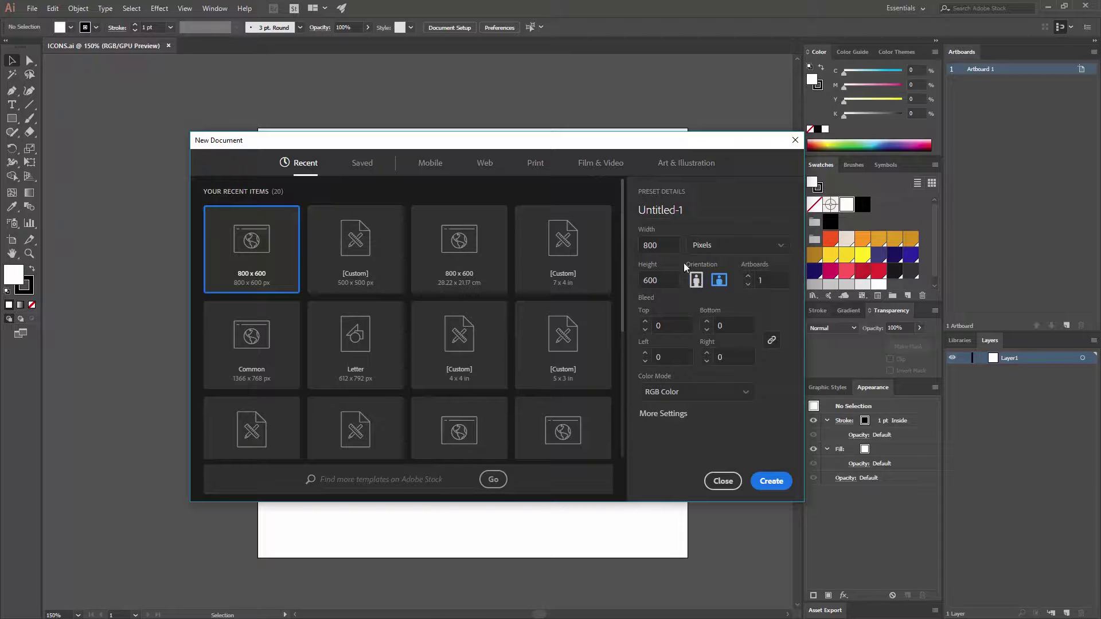
double_click(662, 247)
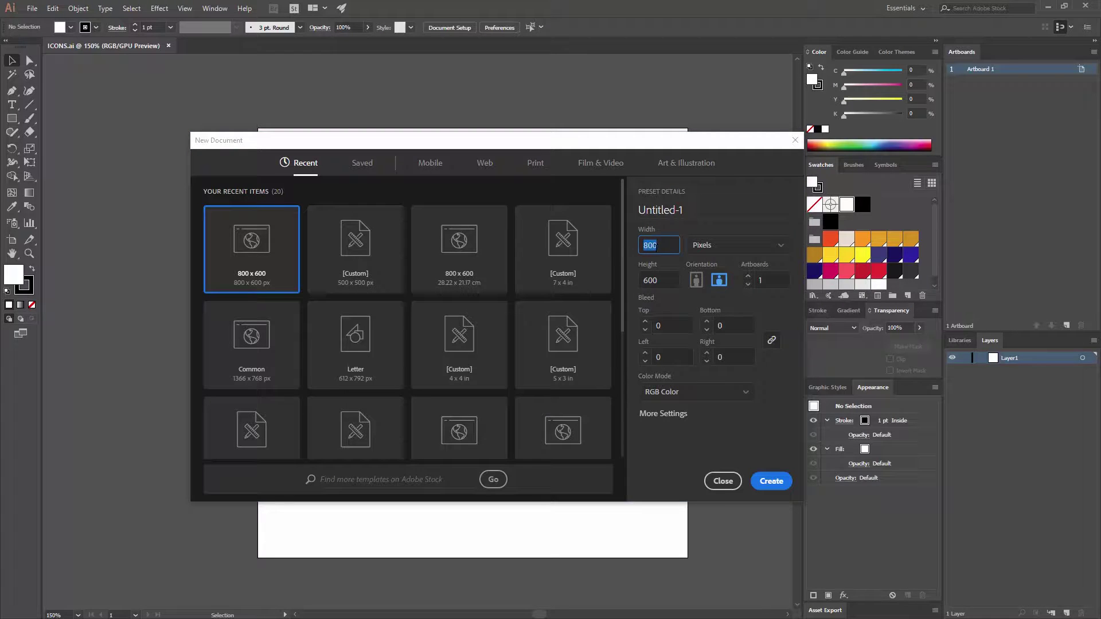
type("5")
double_click(652, 281)
type("50")
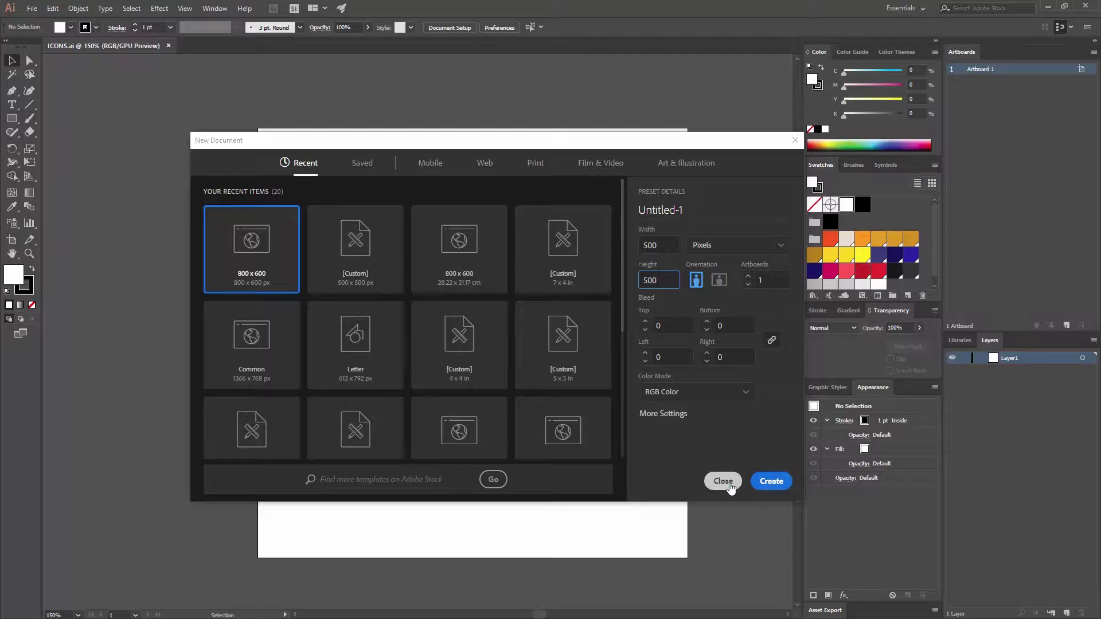
left_click(723, 482)
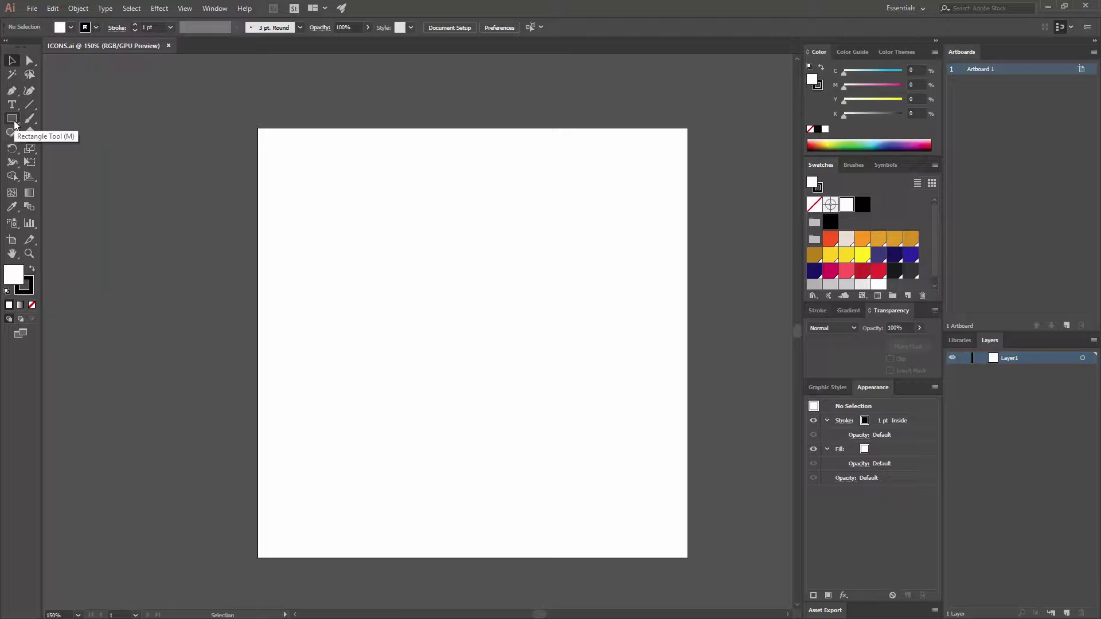
Tear off the shape tools into a floating toolbar and draw a 338 × 188 px rectangle upper left.
left_click(15, 123)
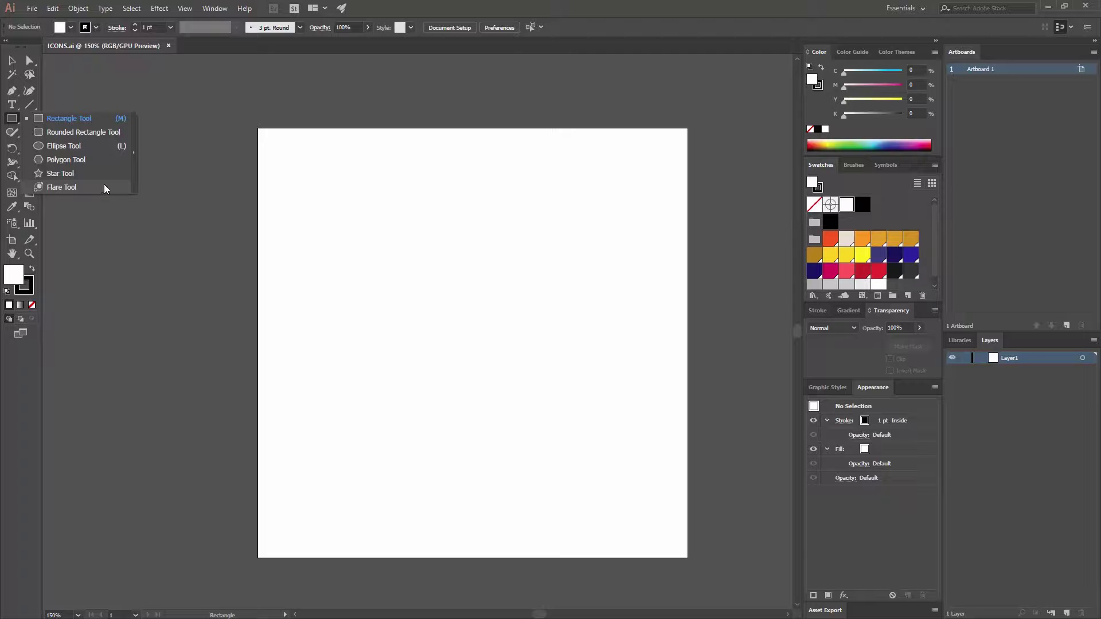
left_click(136, 161)
mouse_move(98, 132)
left_mouse_down()
mouse_move(212, 146)
mouse_move(201, 165)
mouse_move(322, 91)
mouse_move(308, 82)
left_mouse_up()
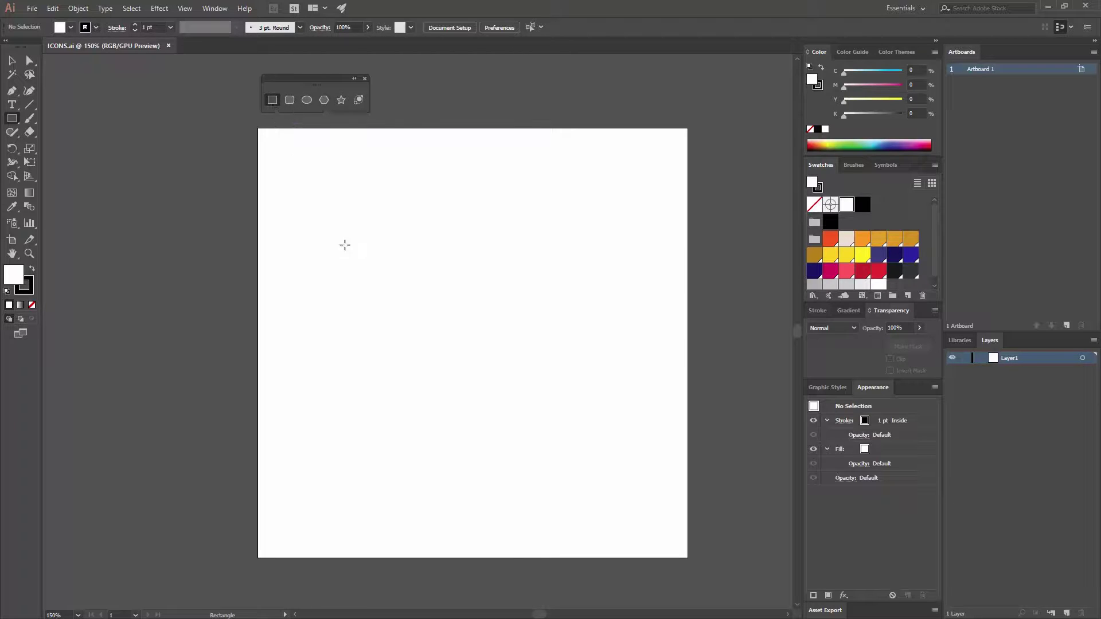
mouse_move(296, 216)
left_mouse_down()
mouse_move(620, 381)
mouse_move(587, 377)
left_mouse_up()
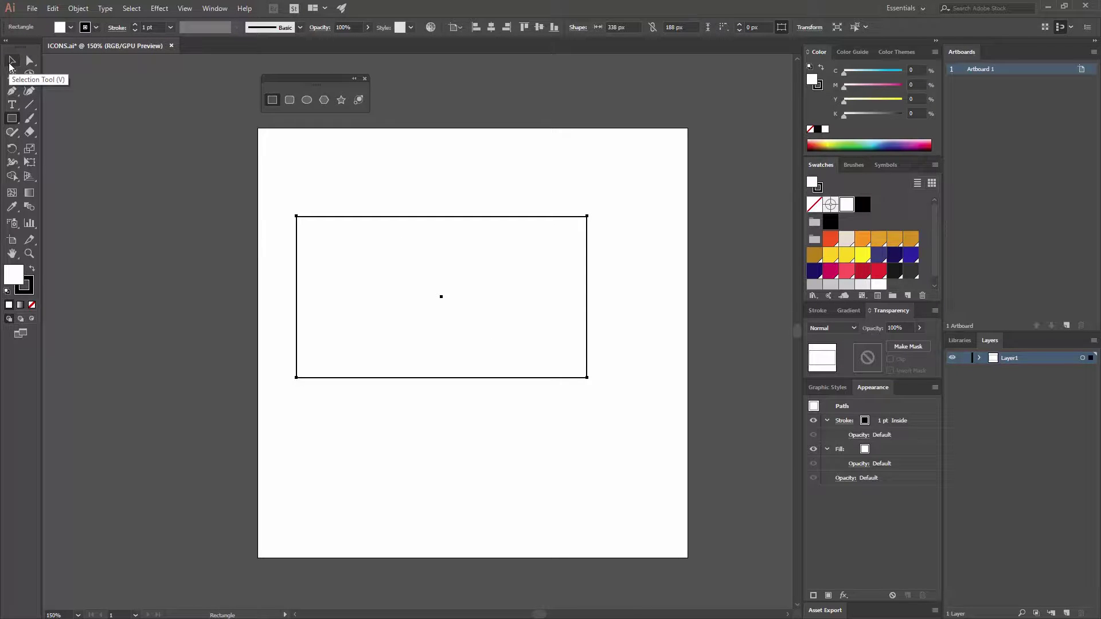
Alt-drag a copy of the rectangle down-right, then marquee-select both rectangles.
left_click(11, 61)
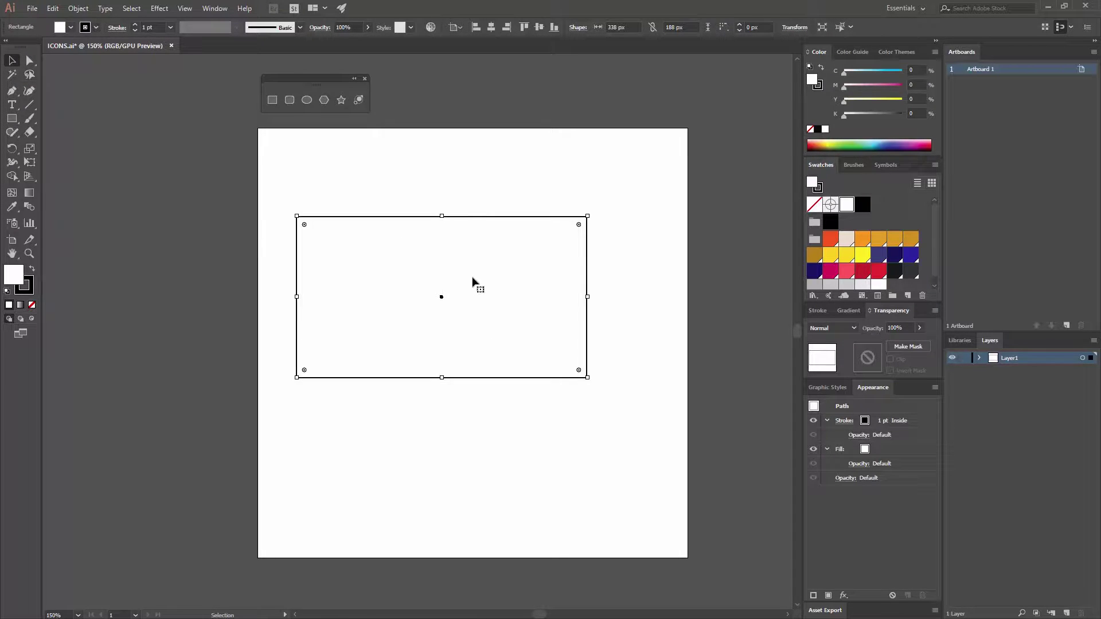
left_click_drag(449, 262, 536, 332)
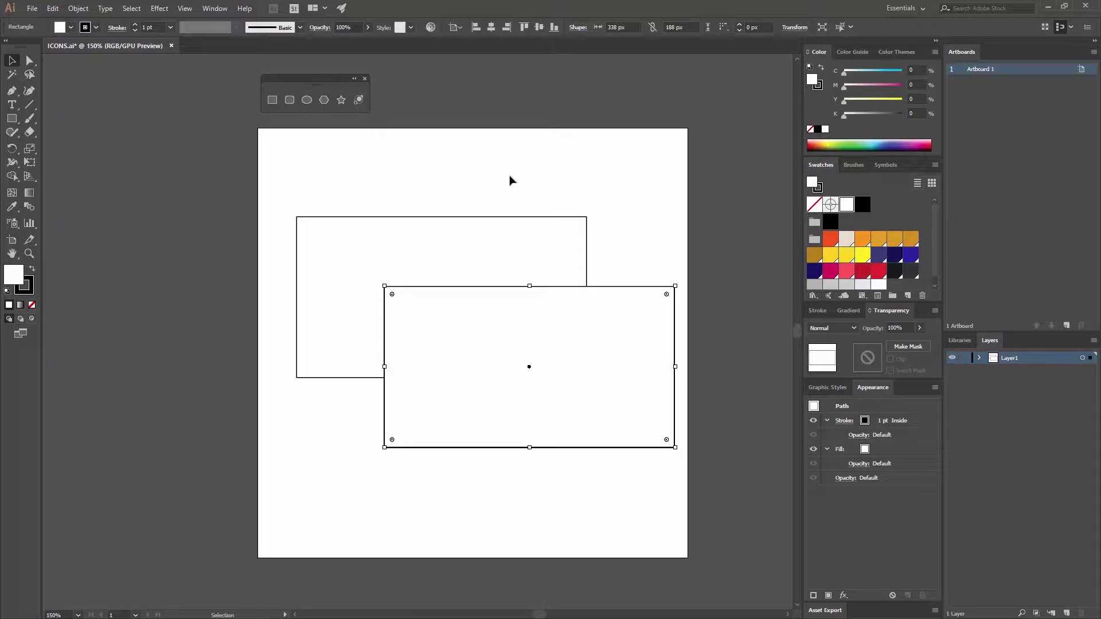
left_click_drag(511, 165, 627, 358)
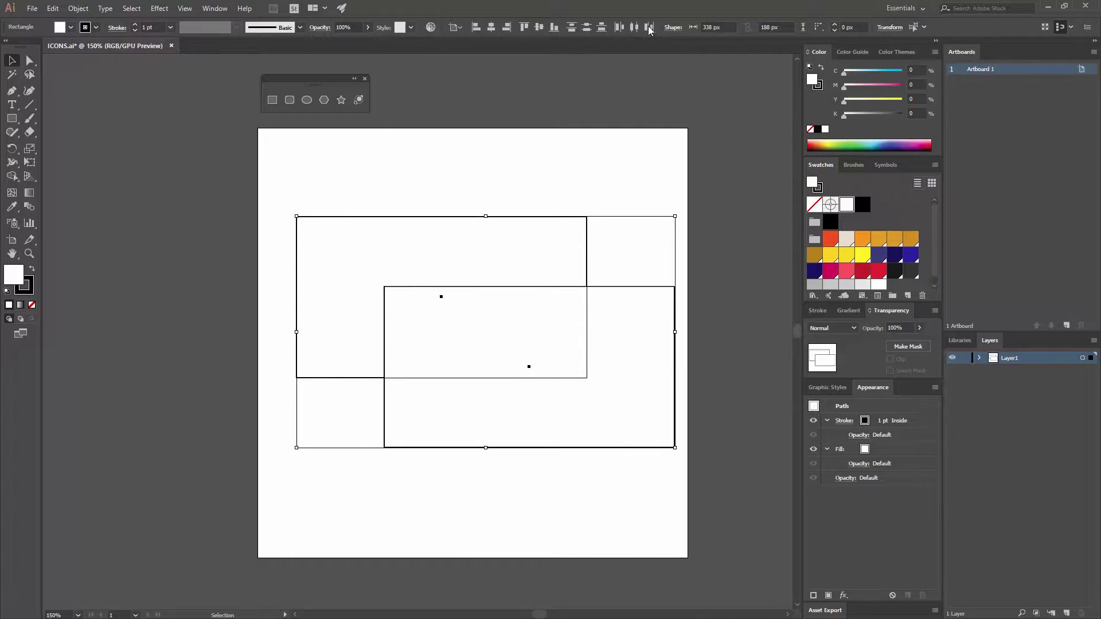
Show the Align panel from the Window menu and move it up and right.
left_click(216, 10)
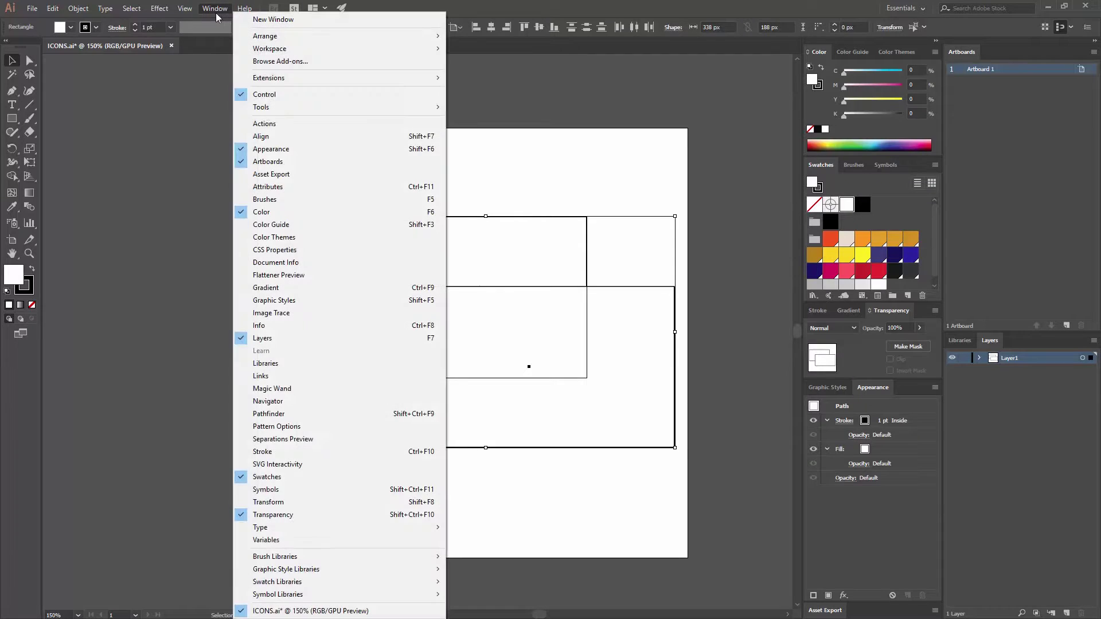
left_click(276, 137)
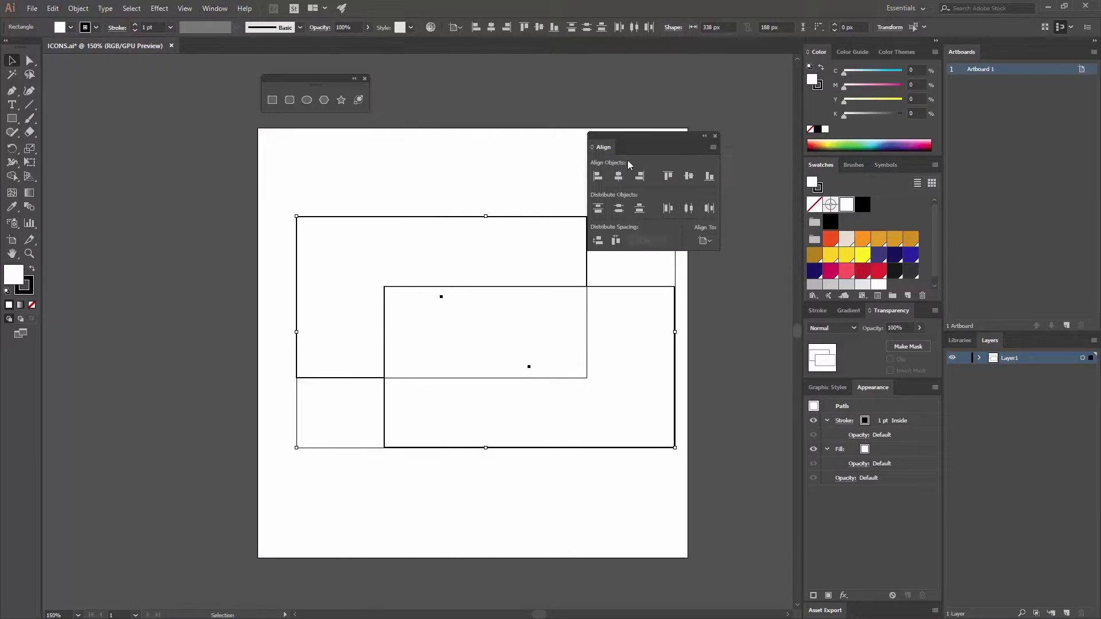
left_click_drag(652, 132, 677, 93)
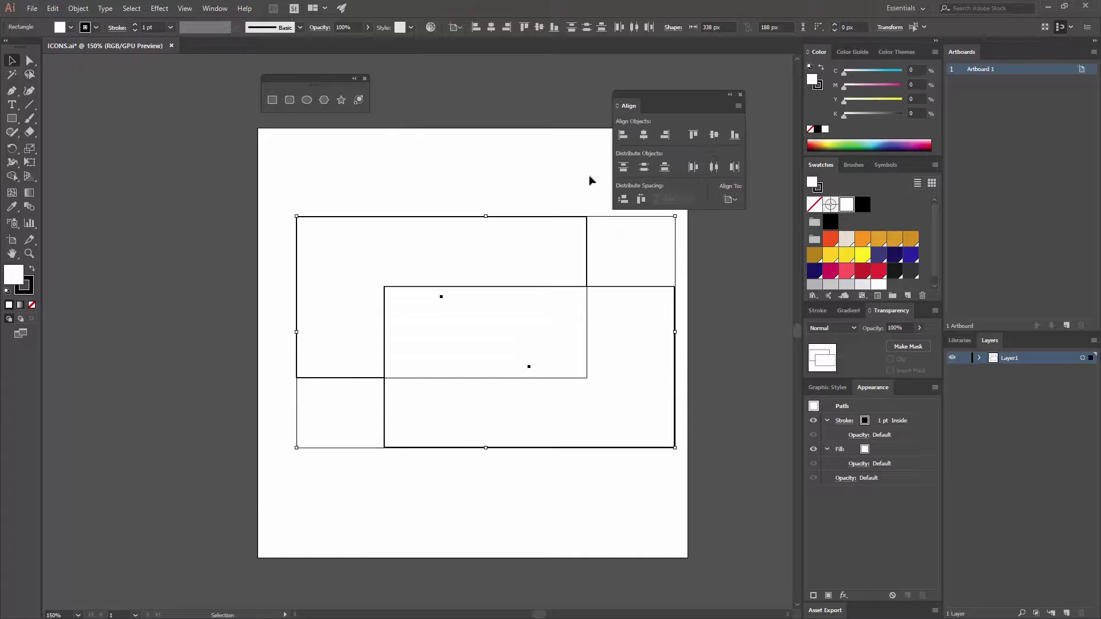
Rotate the lower-right rectangle 90° so it stands upright.
left_click(532, 174)
left_click(435, 339)
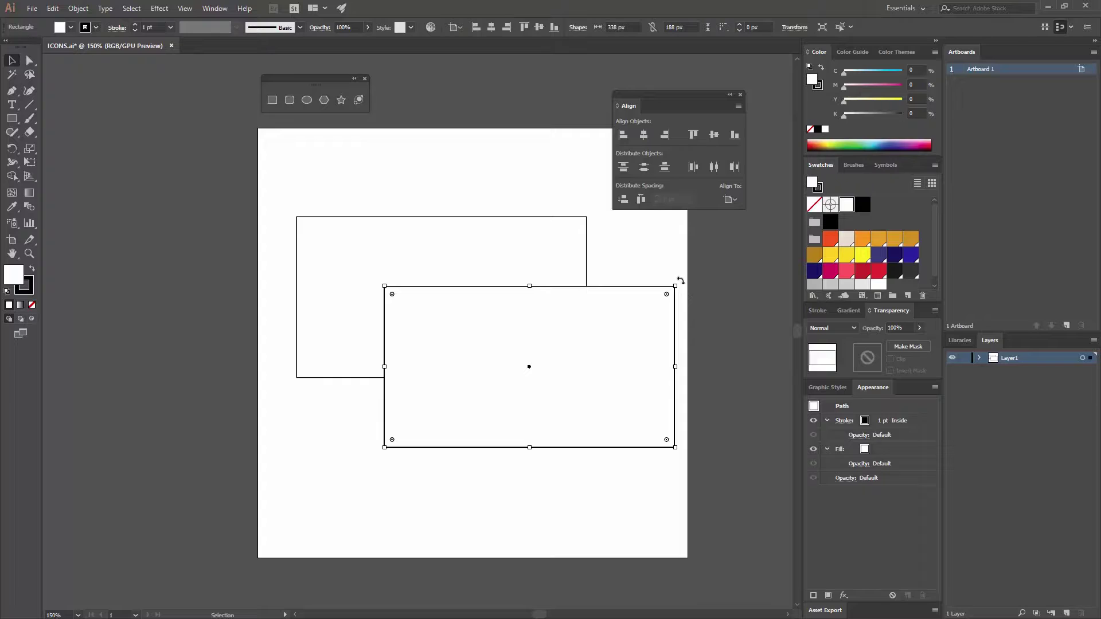
left_click_drag(680, 283, 670, 274)
left_click_drag(669, 274, 570, 440)
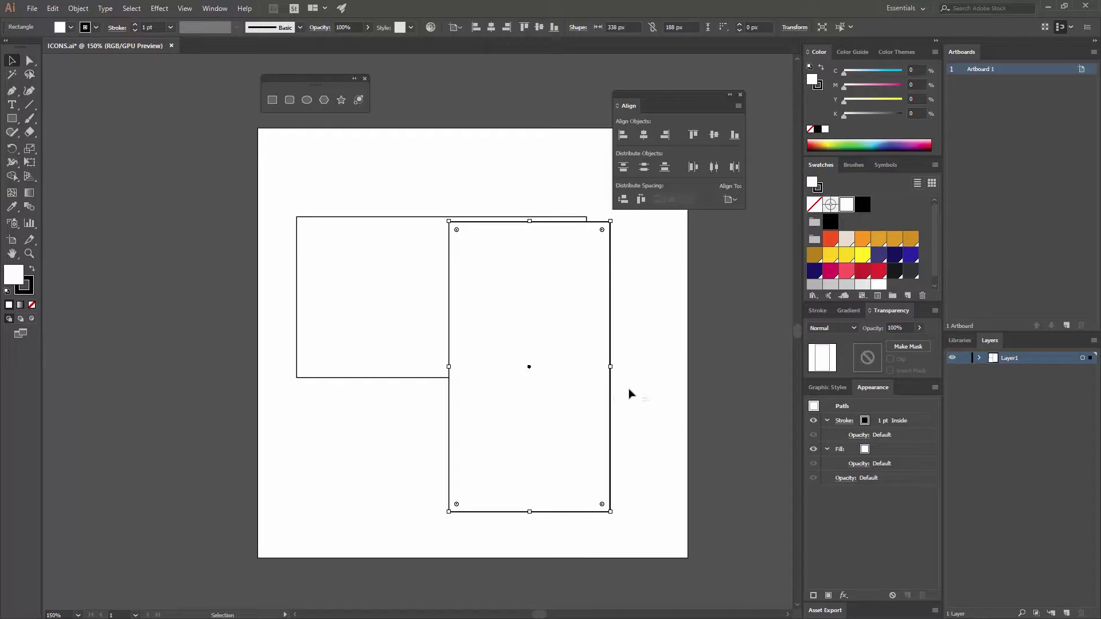
Select both rectangles and align their left and top edges.
left_click_drag(646, 394, 299, 247)
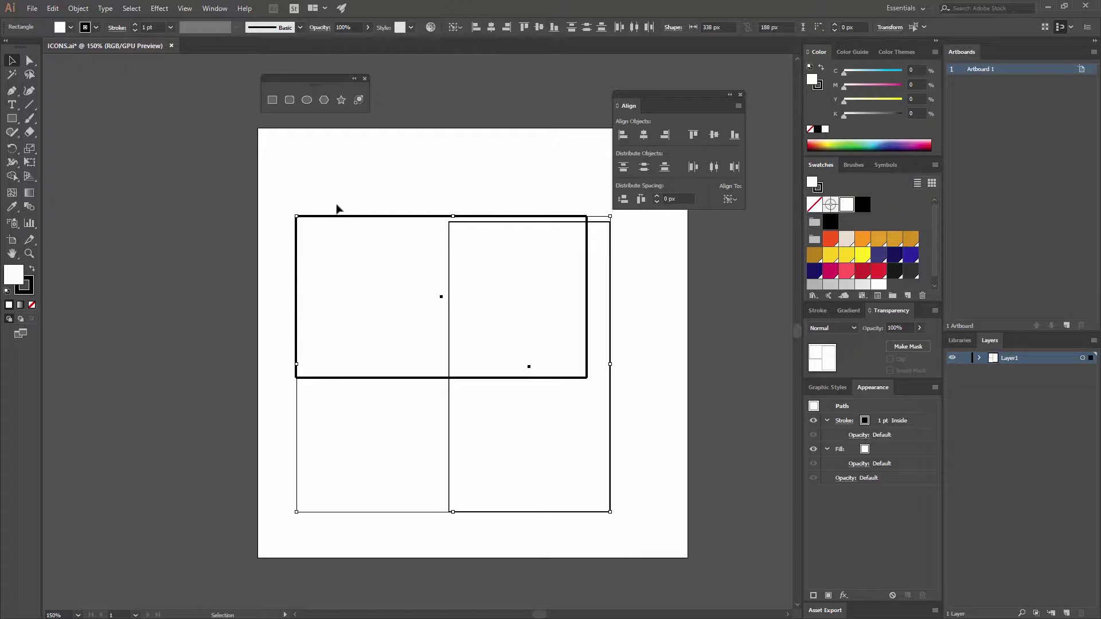
left_click(624, 135)
left_click(693, 139)
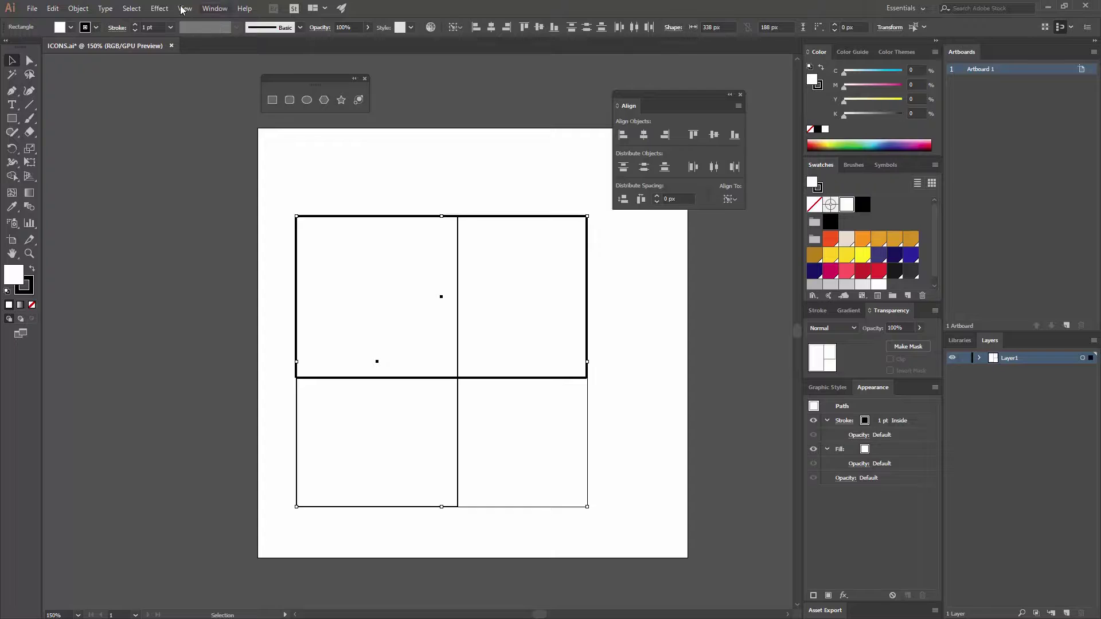
left_click(215, 8)
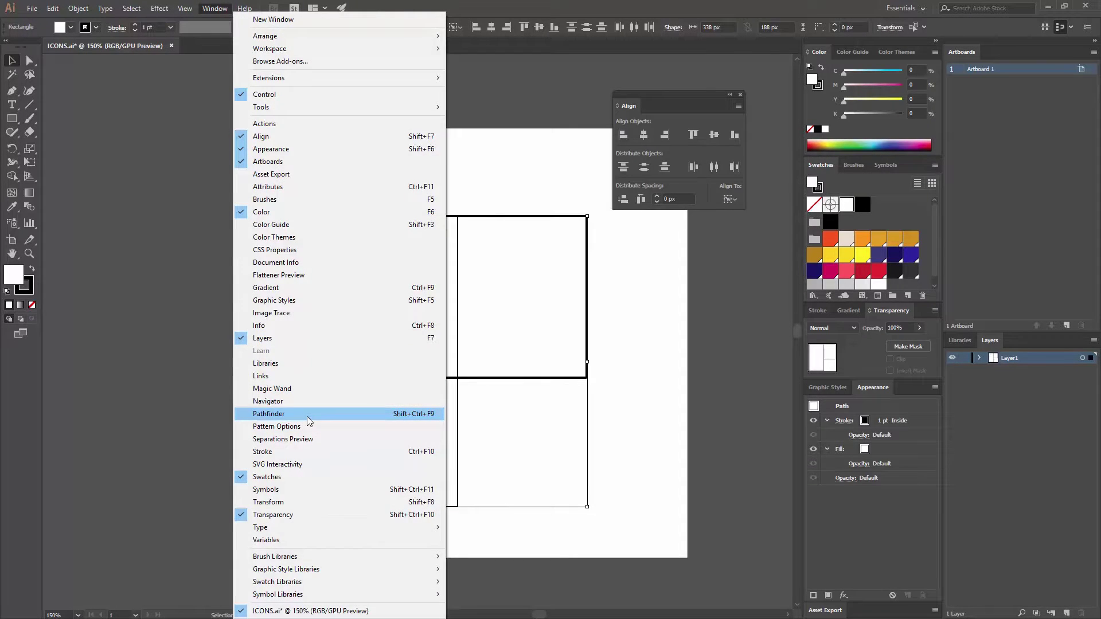
Unite the rectangles with Pathfinder, rotate the result into a heart, and move it up-right.
left_click(308, 417)
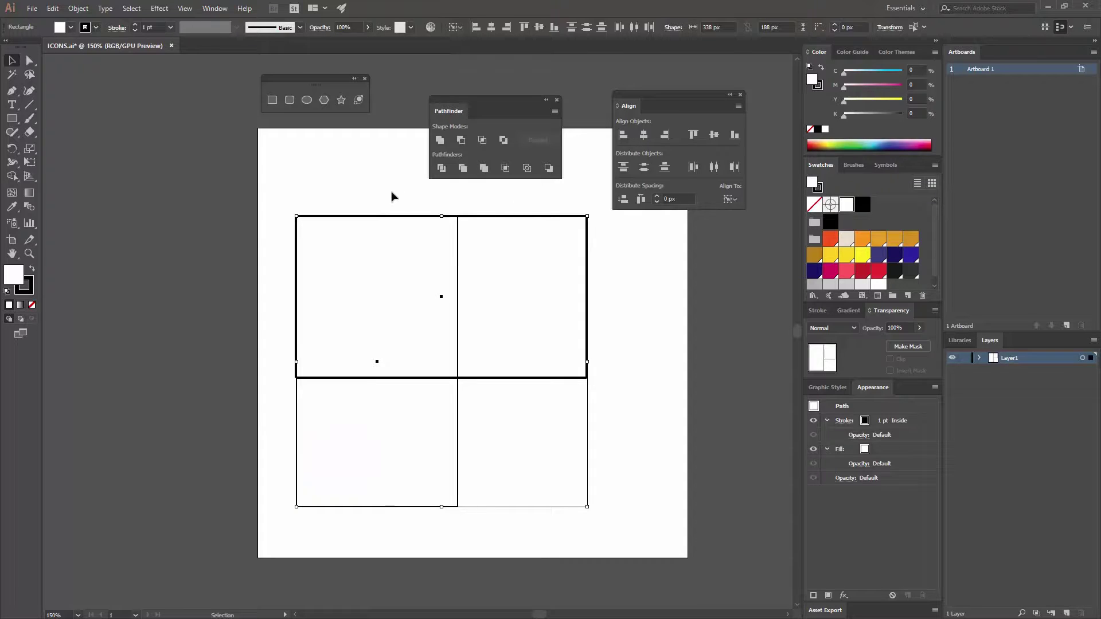
left_click(439, 140)
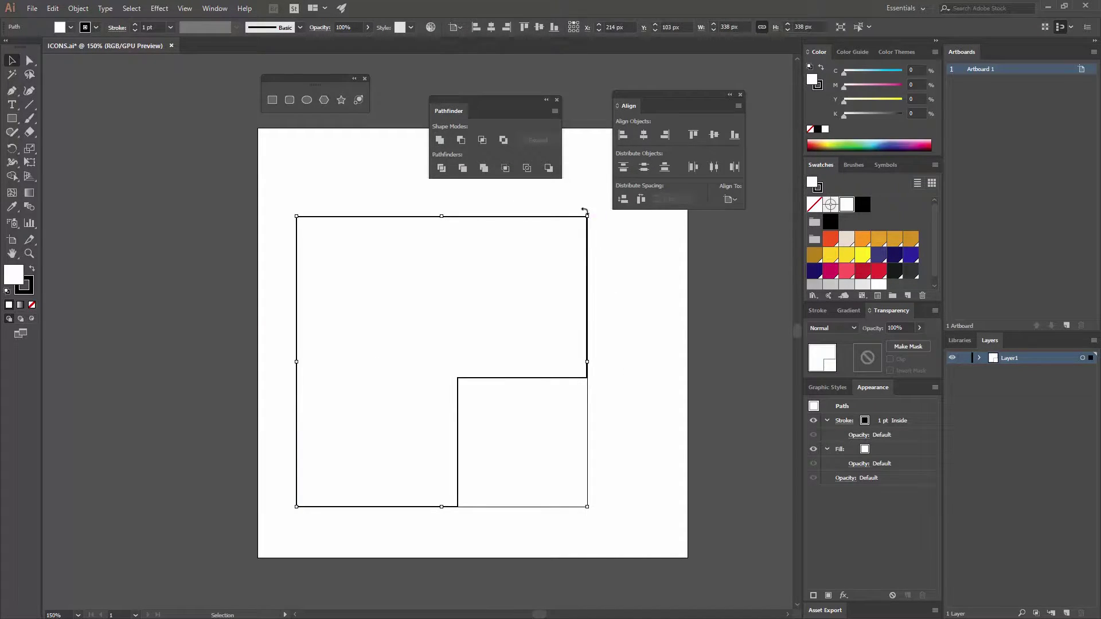
left_click_drag(592, 211, 184, 289)
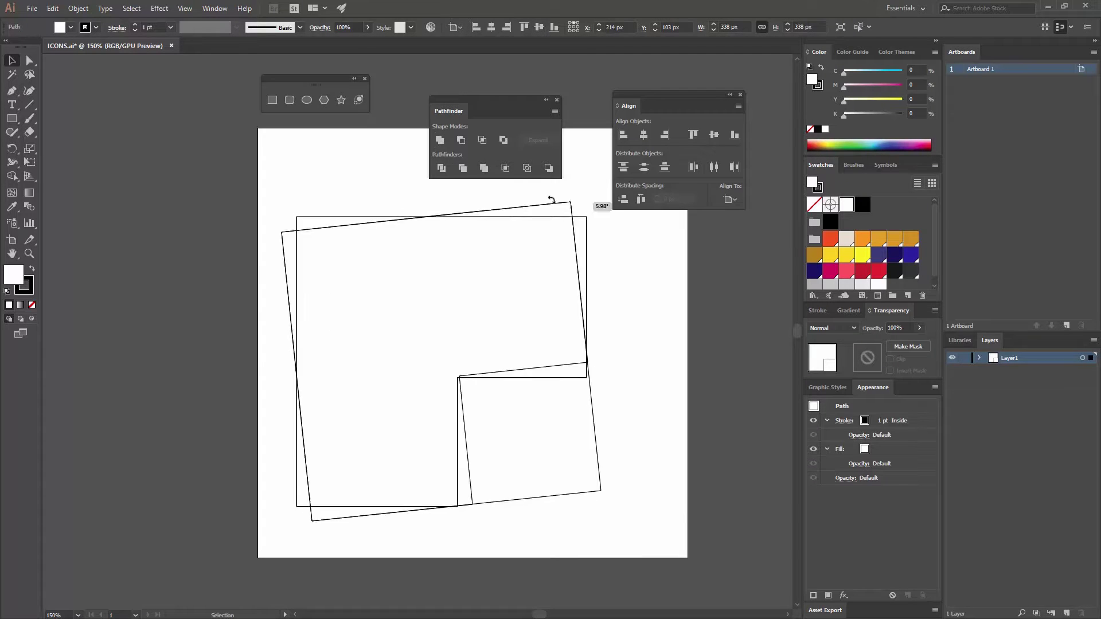
left_click_drag(498, 395, 529, 361)
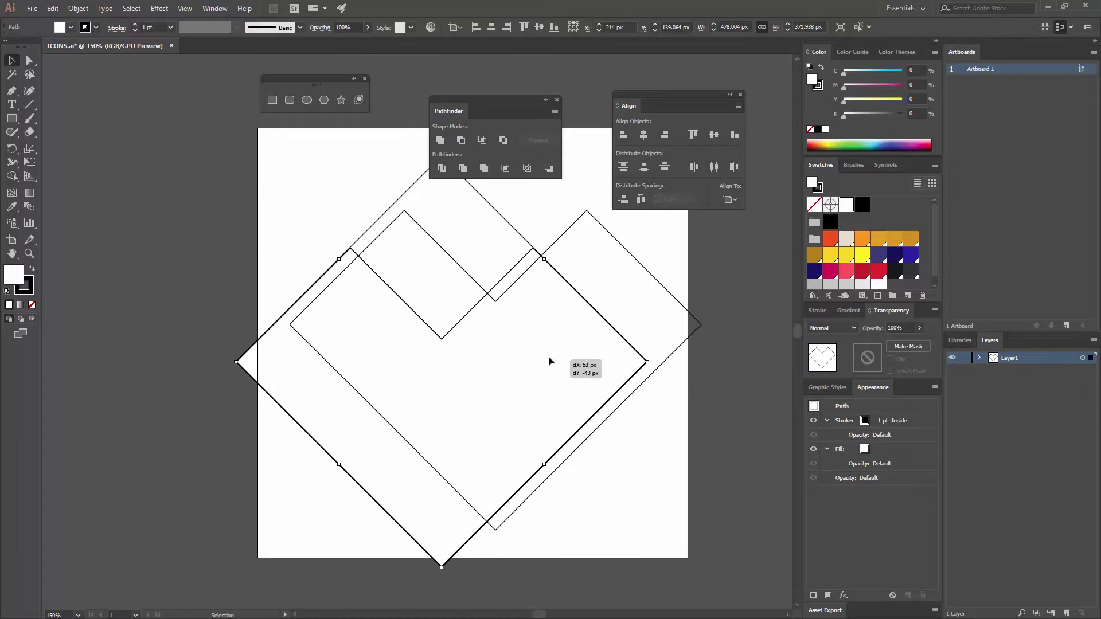
left_click(637, 415)
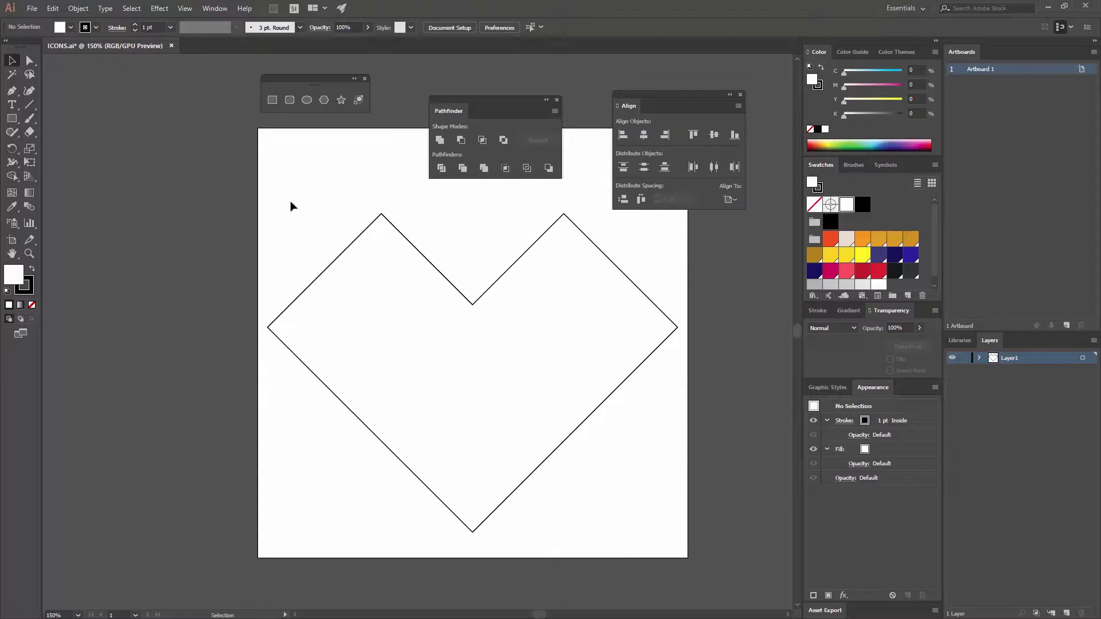
Select the heart's corner anchors and drag a live-corner widget to round its top and side corners.
left_click(30, 62)
left_click_drag(215, 153, 409, 378)
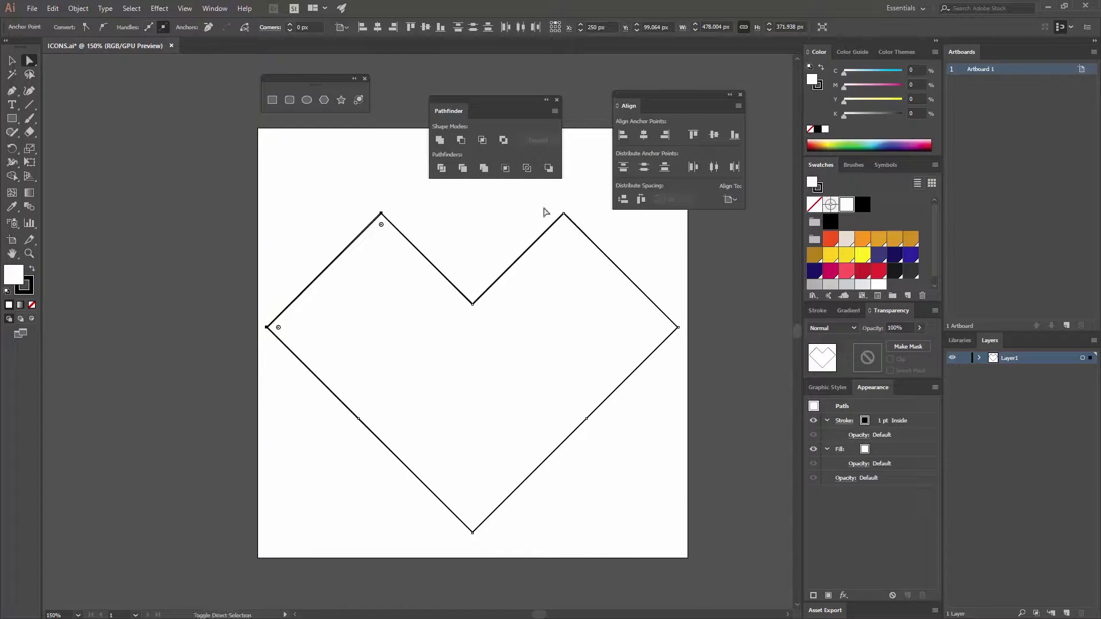
left_click_drag(543, 208, 601, 242)
left_click_drag(652, 276, 687, 353)
left_click_drag(381, 225, 401, 382)
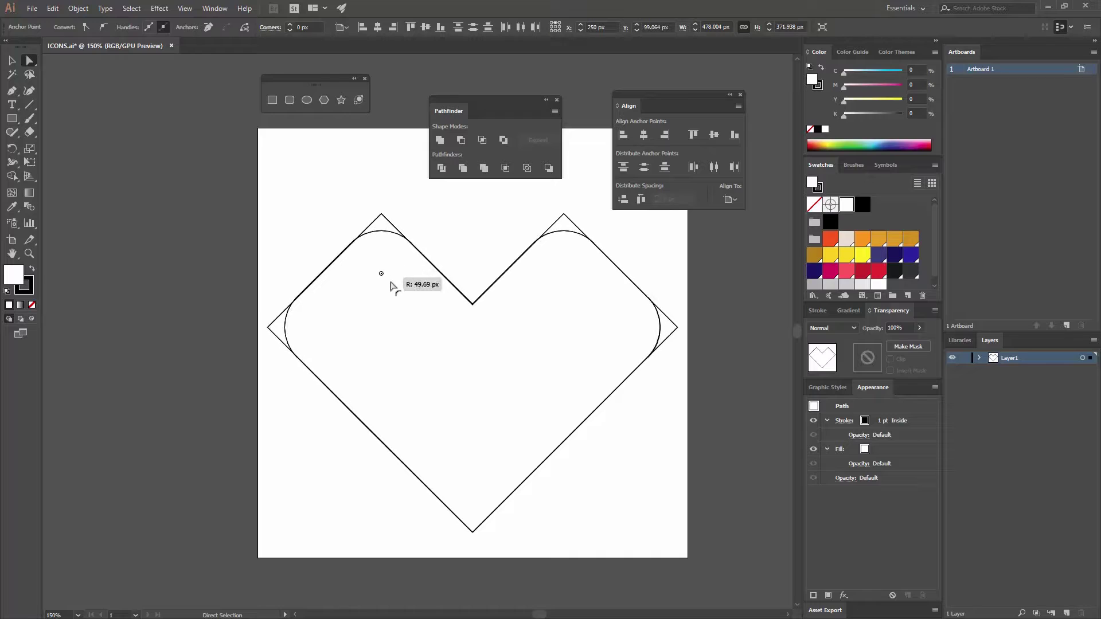
left_click(708, 485)
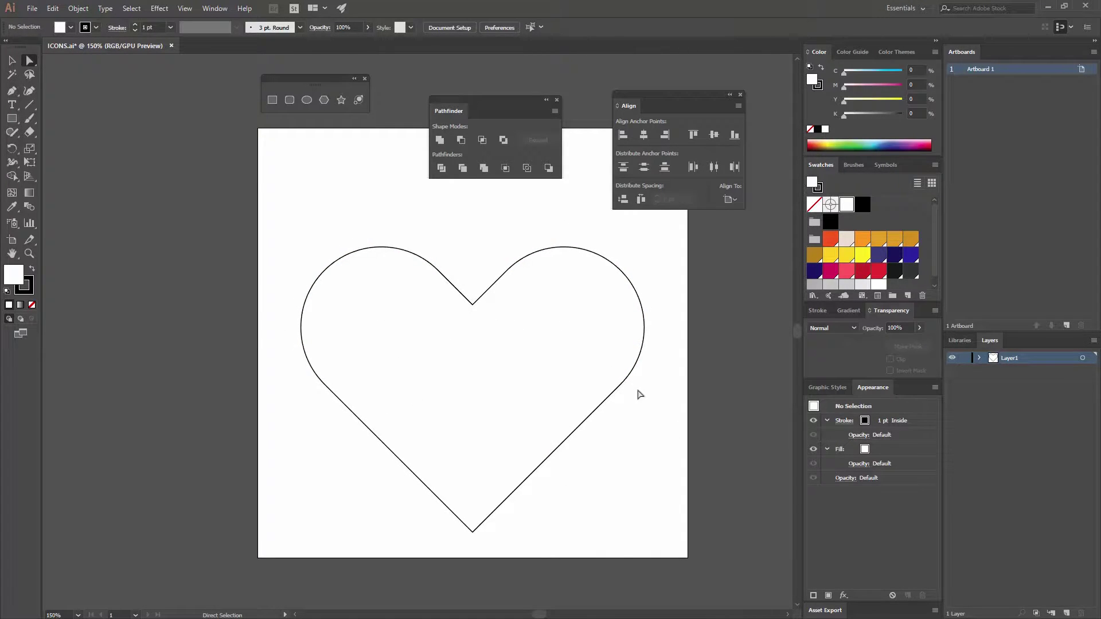
Select the heart and centre it vertically using Align to Artboard.
key("v")
left_click(551, 398)
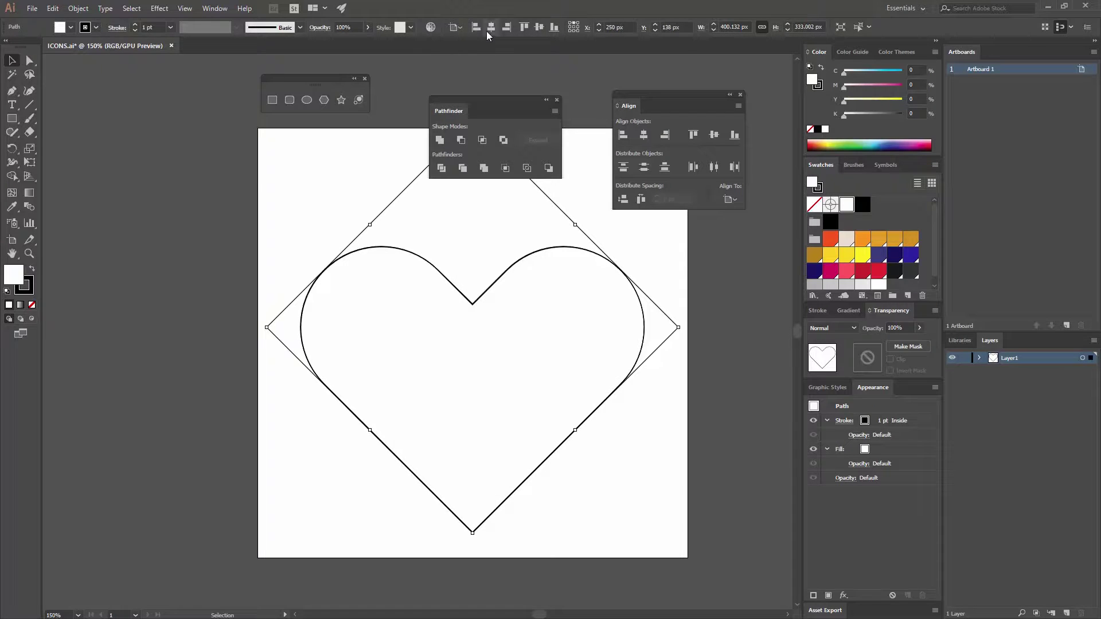
left_click(457, 27)
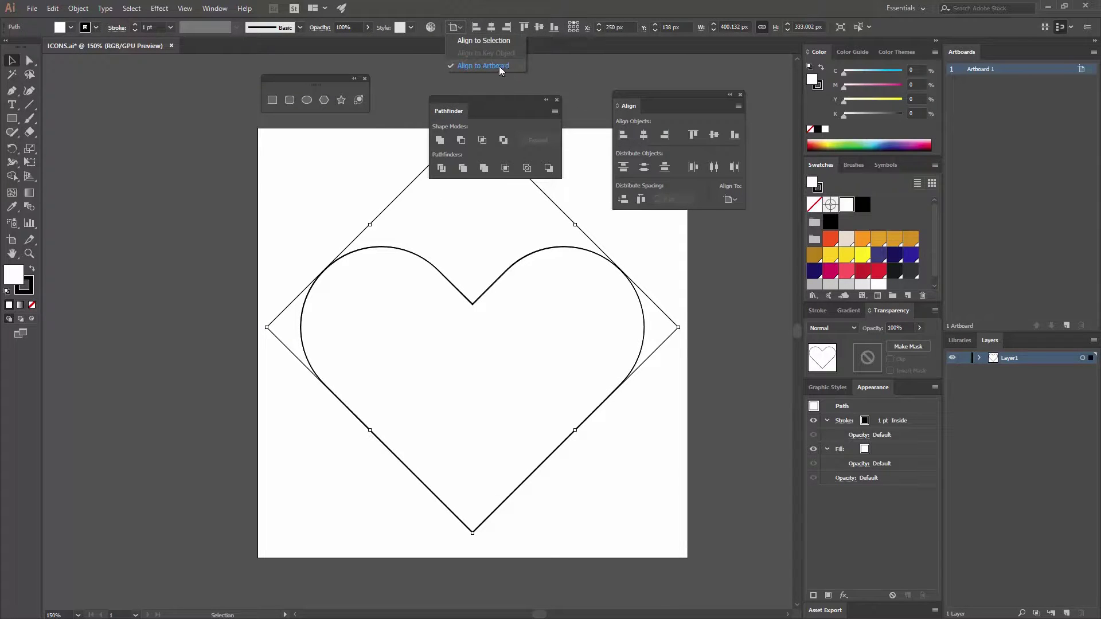
left_click(731, 201)
left_click(731, 199)
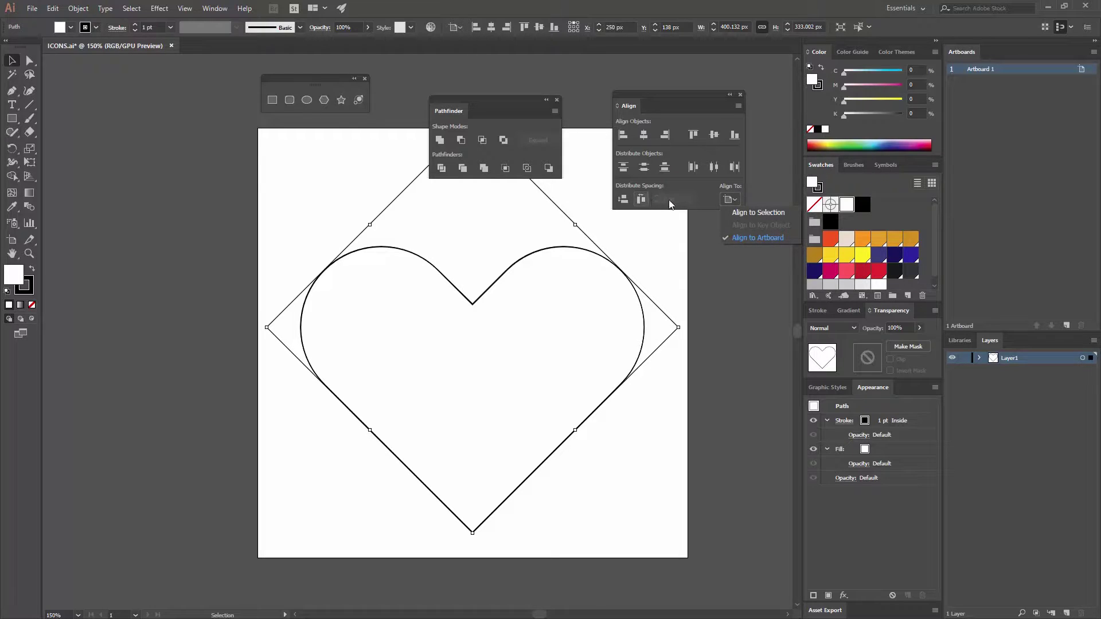
left_click(672, 166)
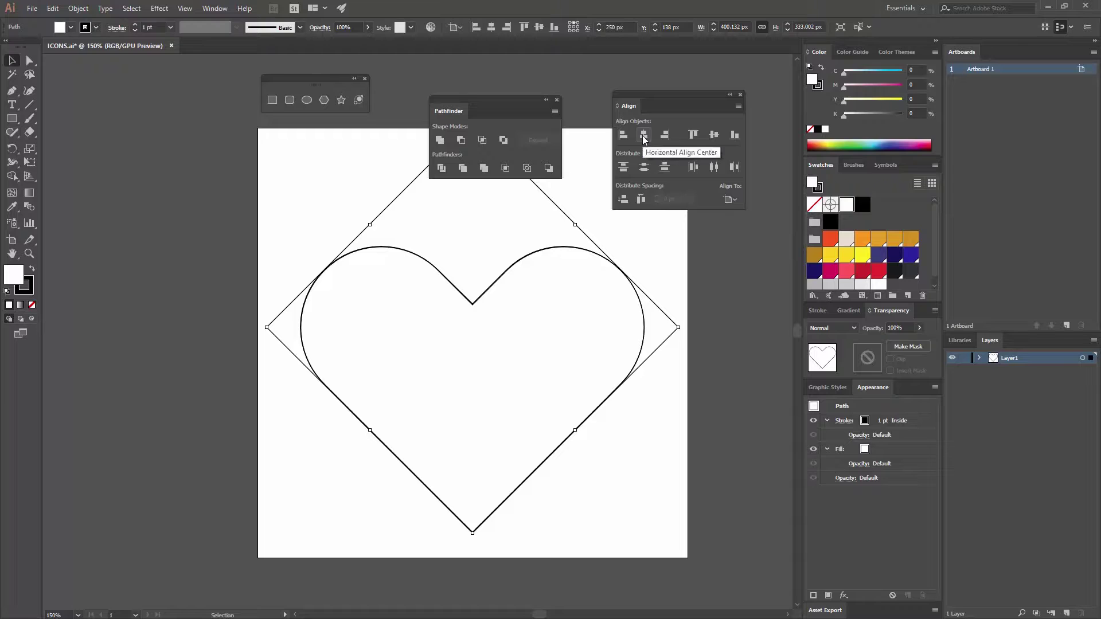
left_click(711, 138)
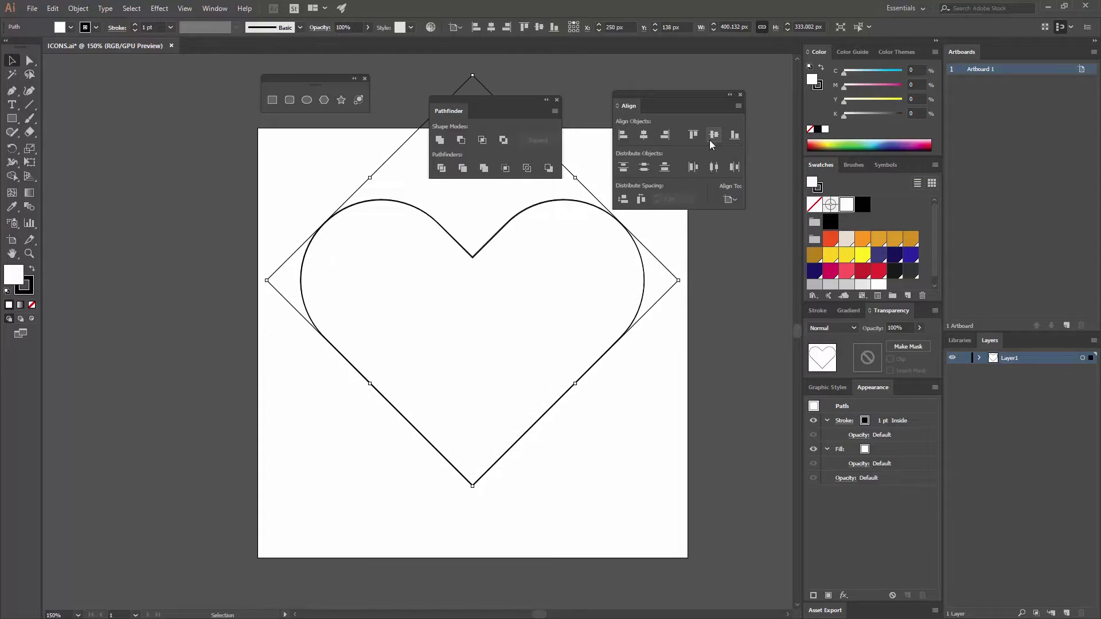
Deselect, scroll the view, and reselect the heart path.
key("Delete")
scroll(504, 339, "right", 5)
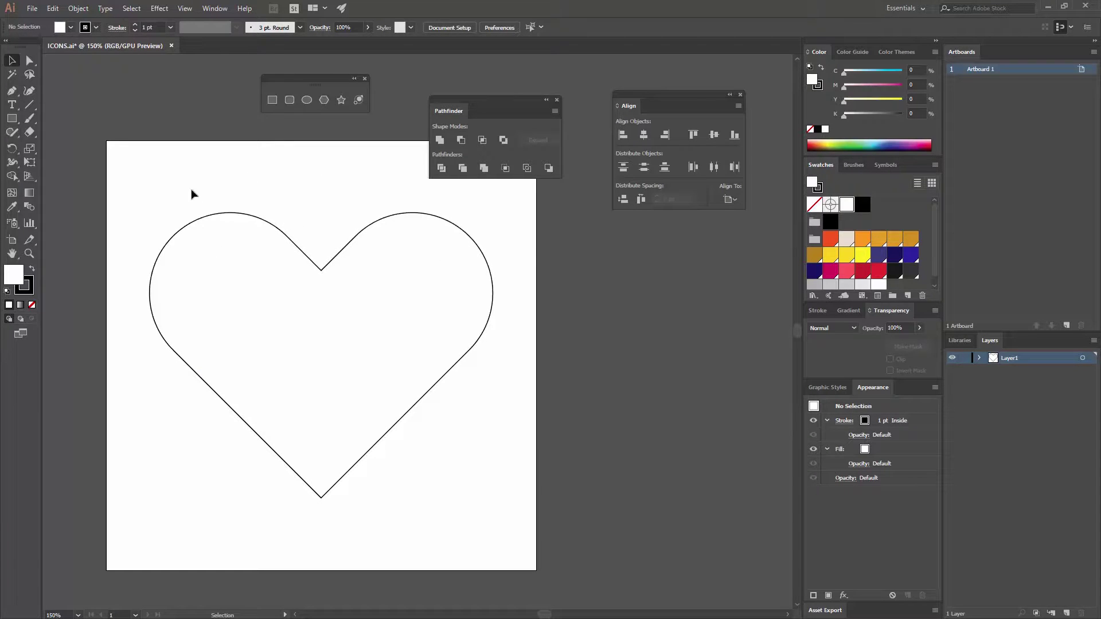
left_click_drag(191, 194, 286, 286)
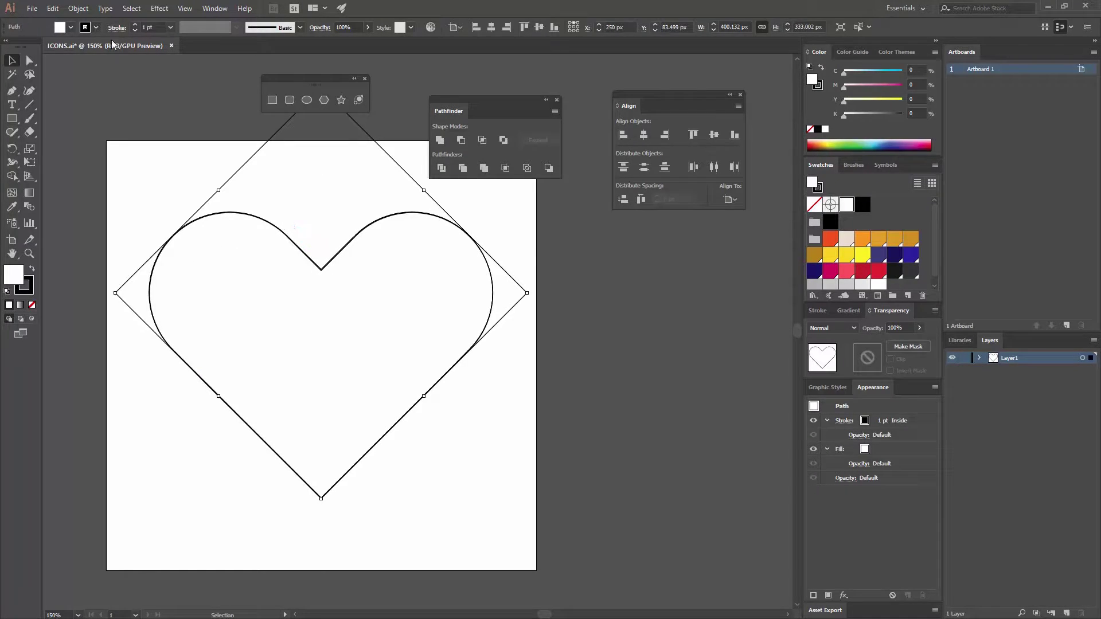
left_click(78, 8)
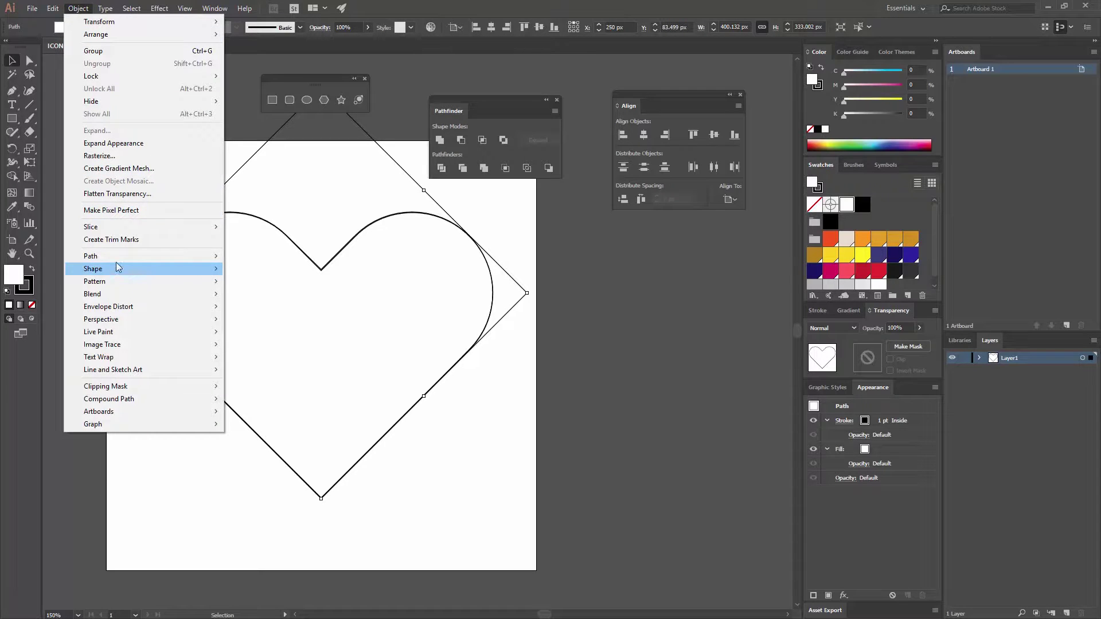
mouse_move(90, 256)
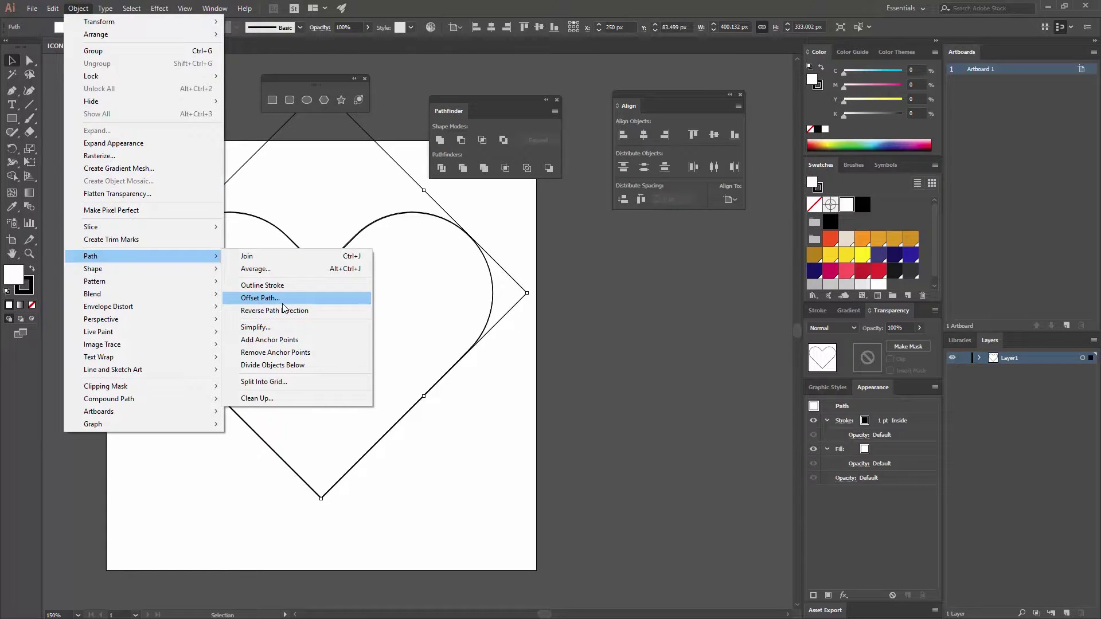
Offset the heart path by 10 px with Miter joins, previewing before applying.
left_click(282, 303)
left_click(604, 355)
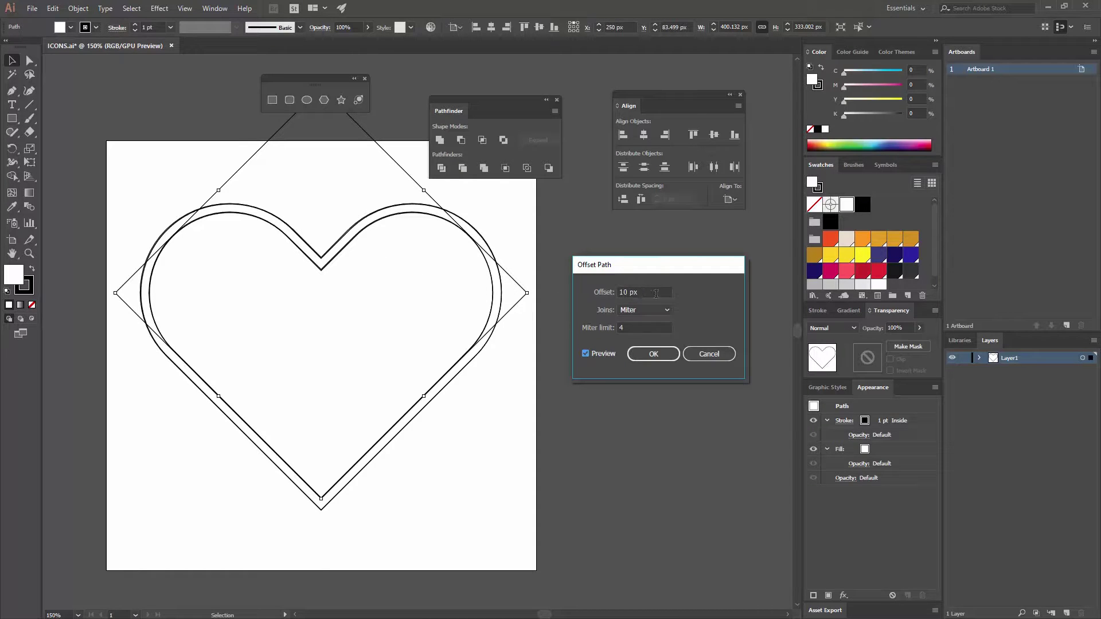
left_click(669, 356)
left_click(611, 356)
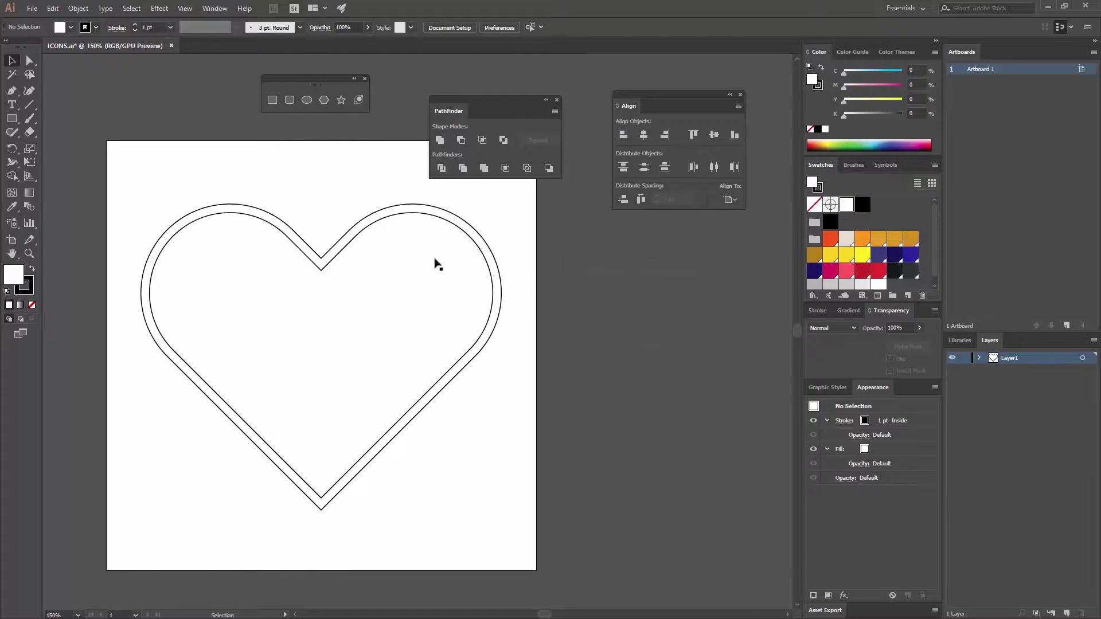
Remove the inner heart's stroke and fill it bright red.
left_click(243, 238)
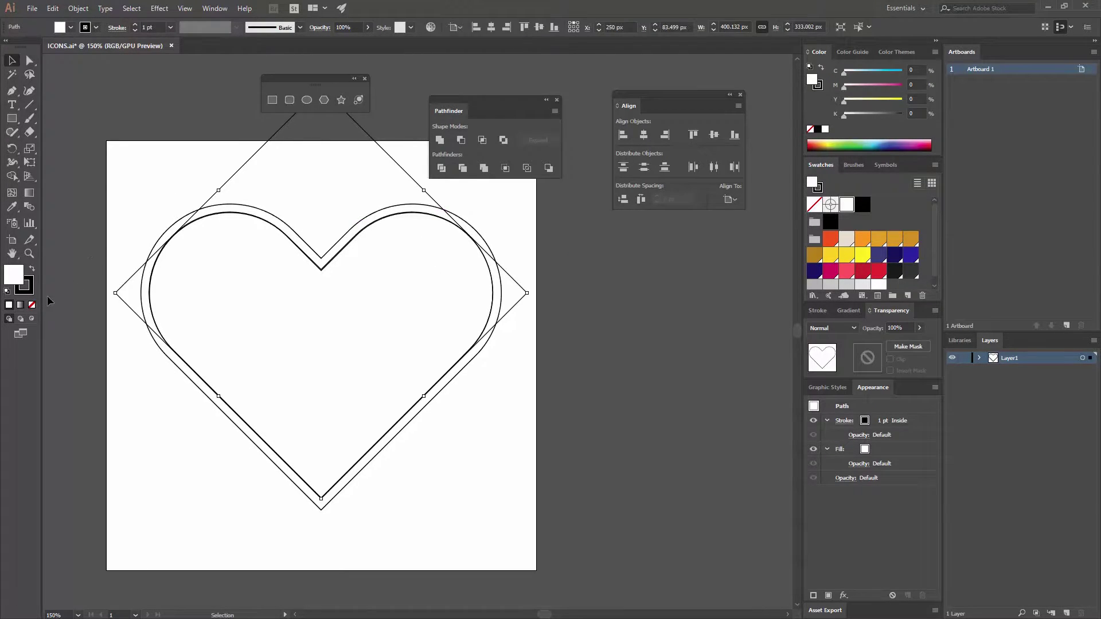
left_click(30, 292)
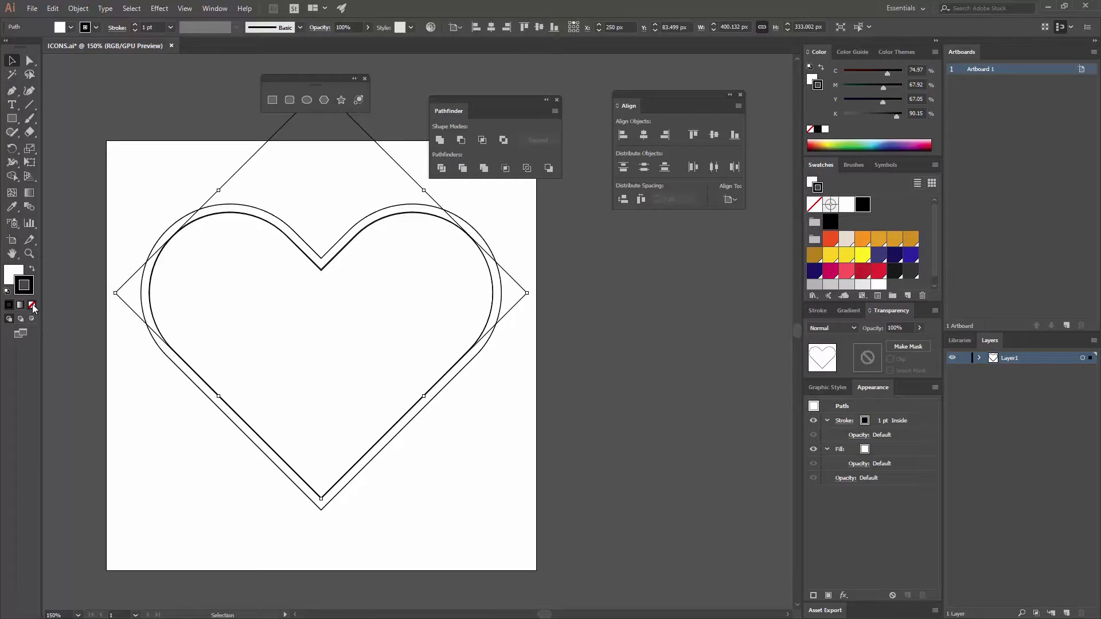
left_click(32, 304)
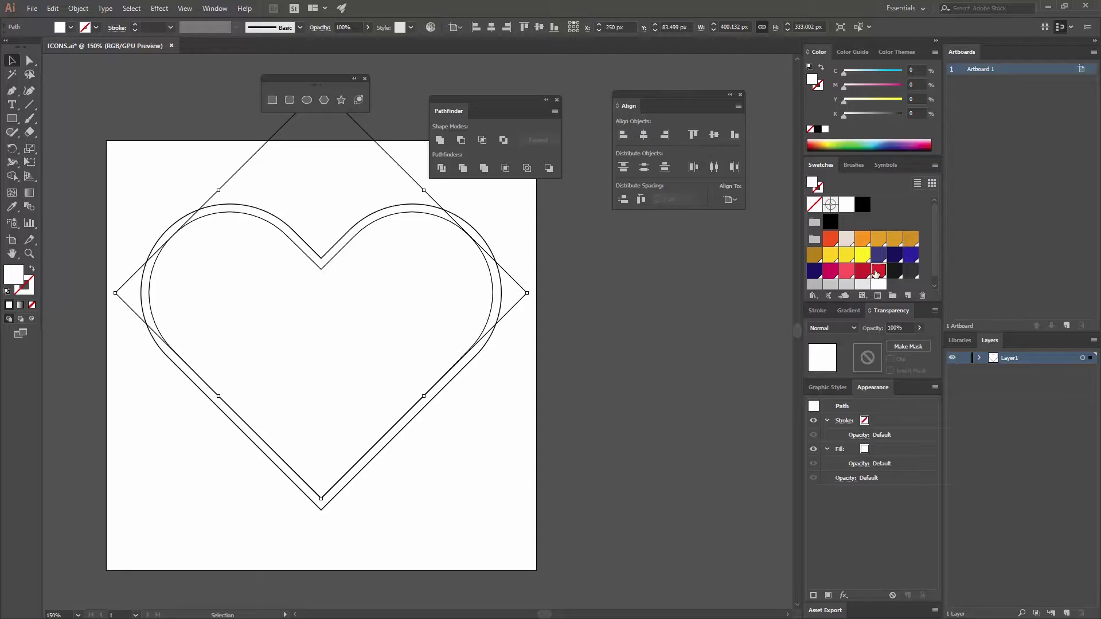
left_click(876, 274)
left_click(614, 349)
Remove the outer heart's stroke and fill it a darker red for the rim.
left_click(457, 210)
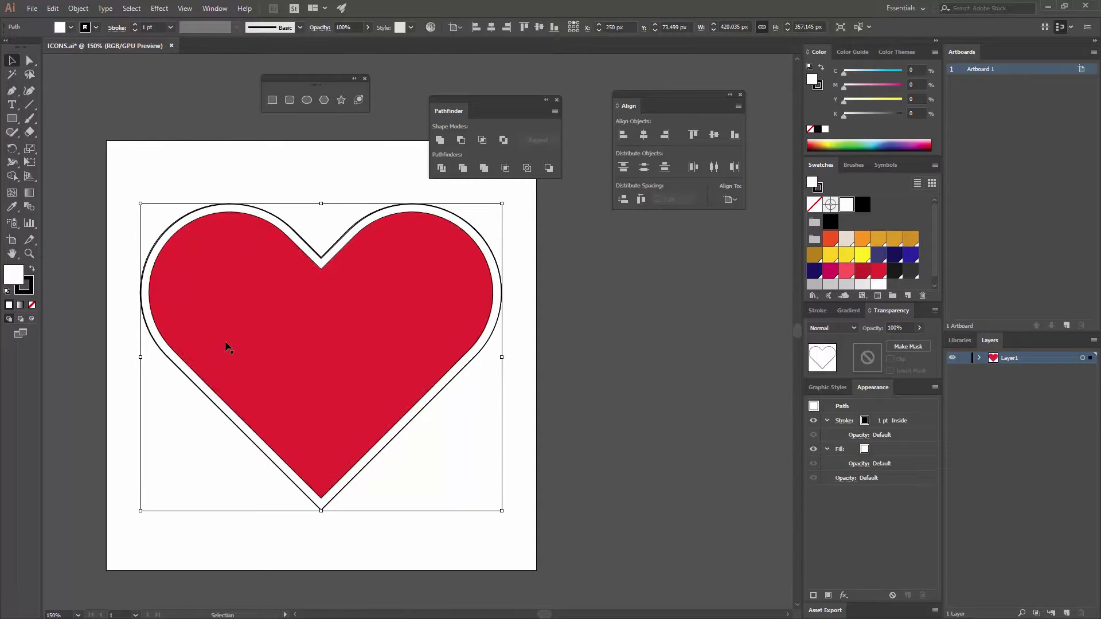
left_click(25, 293)
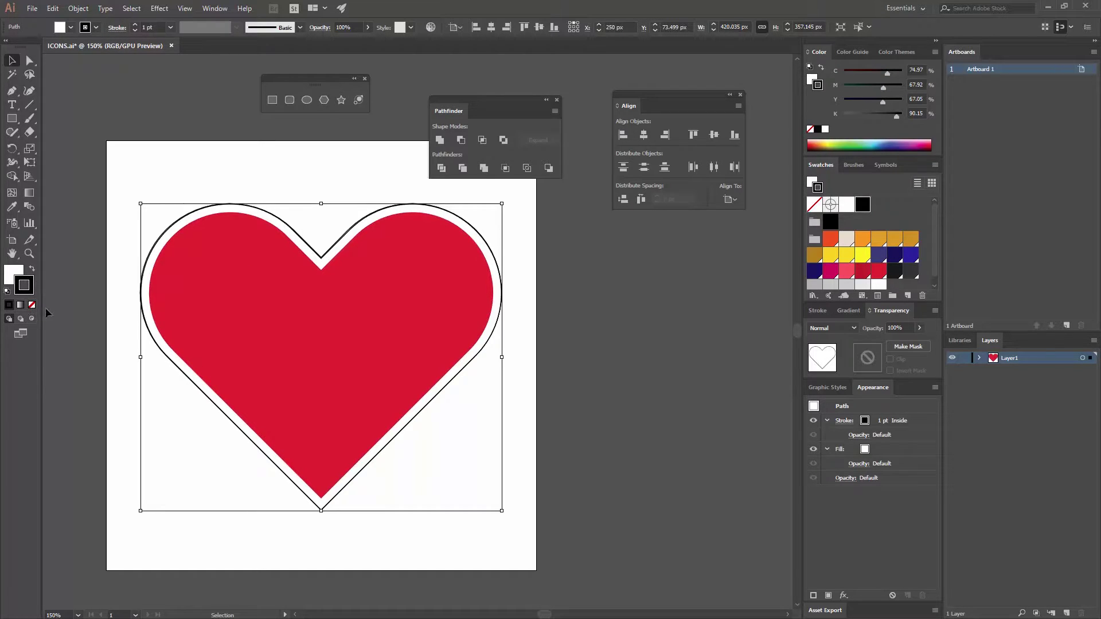
left_click(32, 304)
left_click(11, 279)
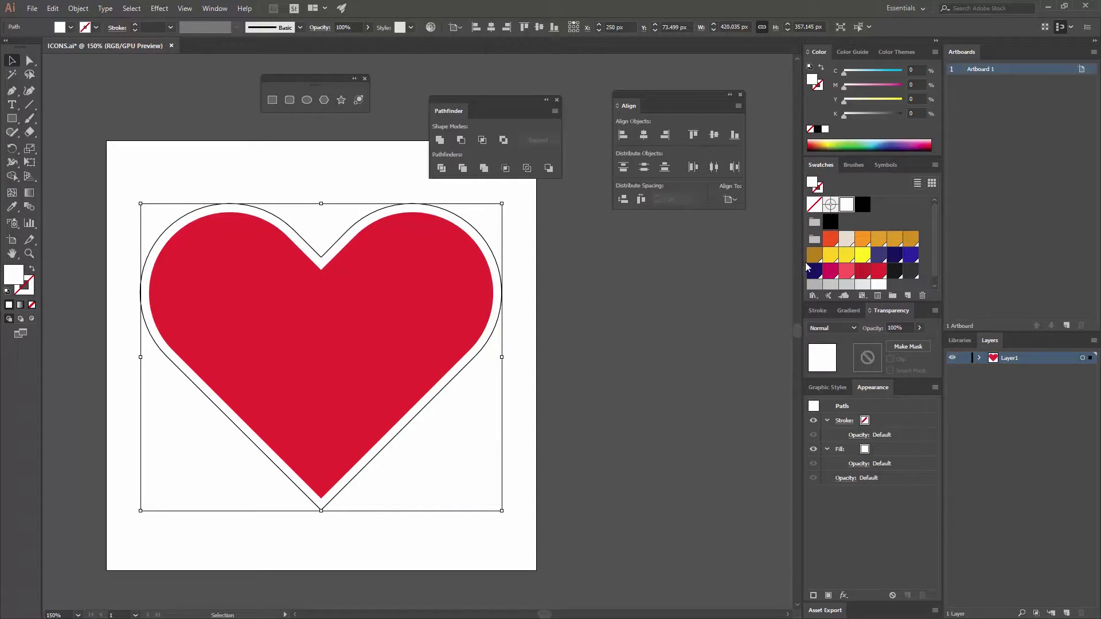
left_click(862, 270)
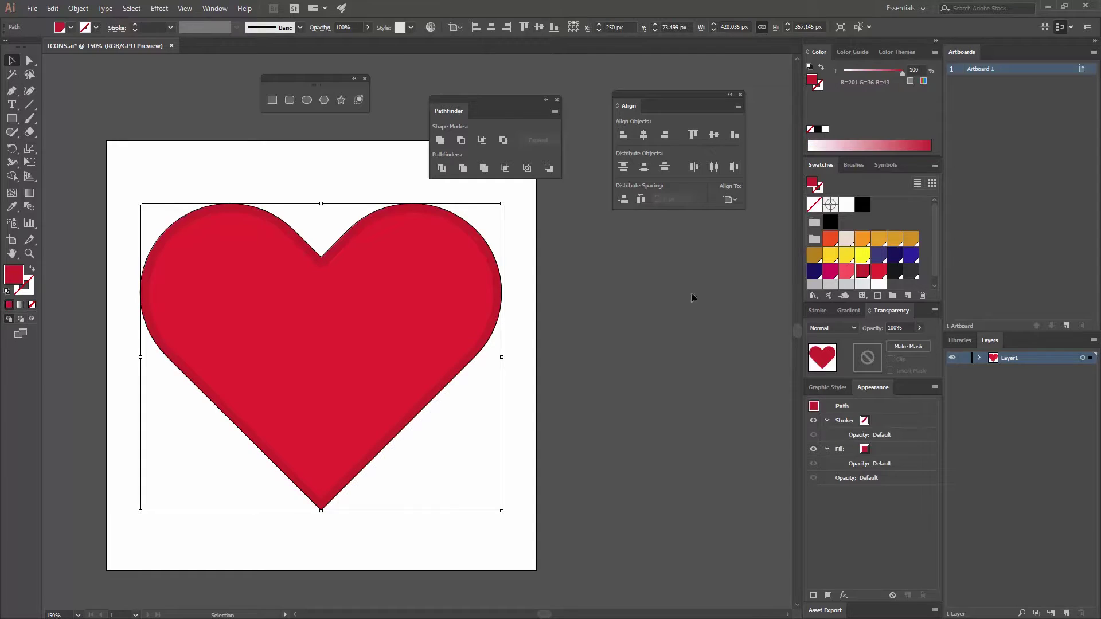
left_click(575, 280)
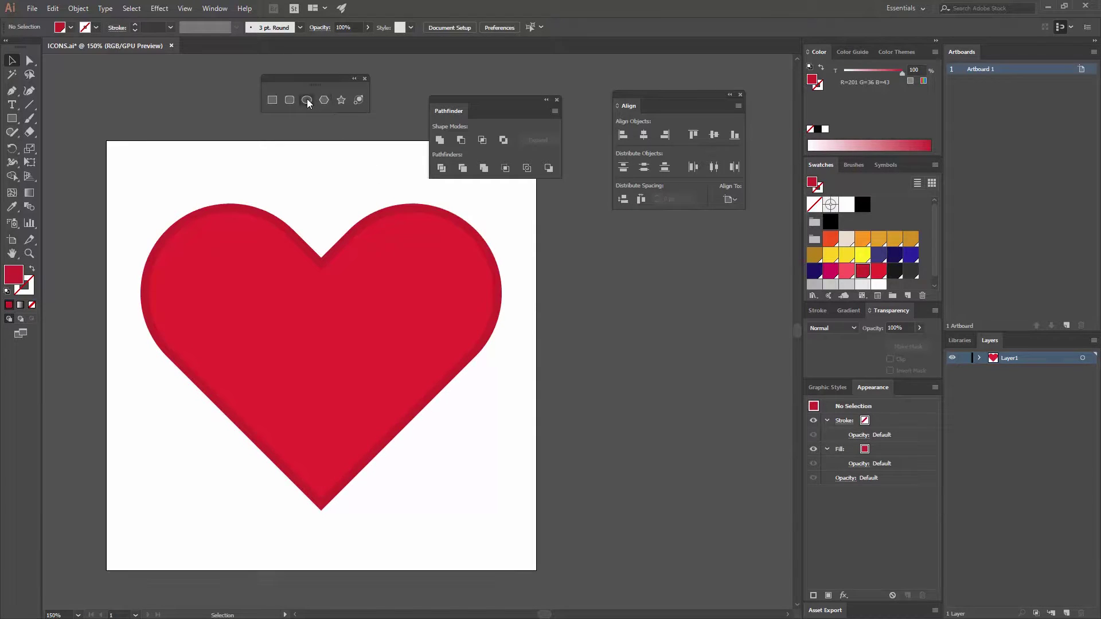
Pen-draw a closed shape with one curved edge overlapping the heart, extending past its left and bottom.
left_click(12, 96)
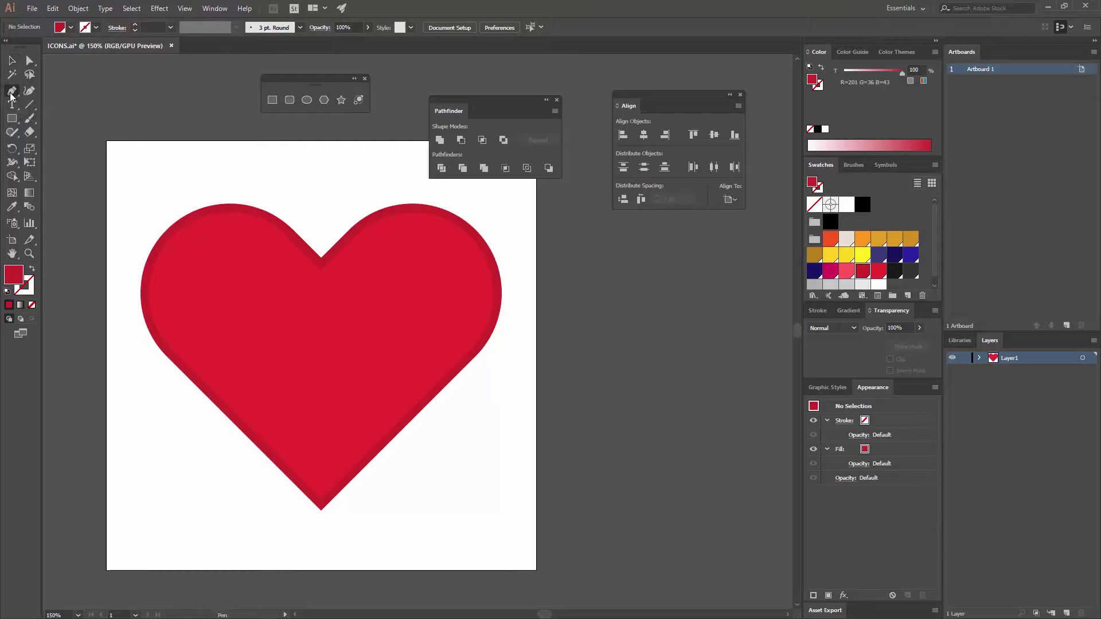
left_click(193, 180)
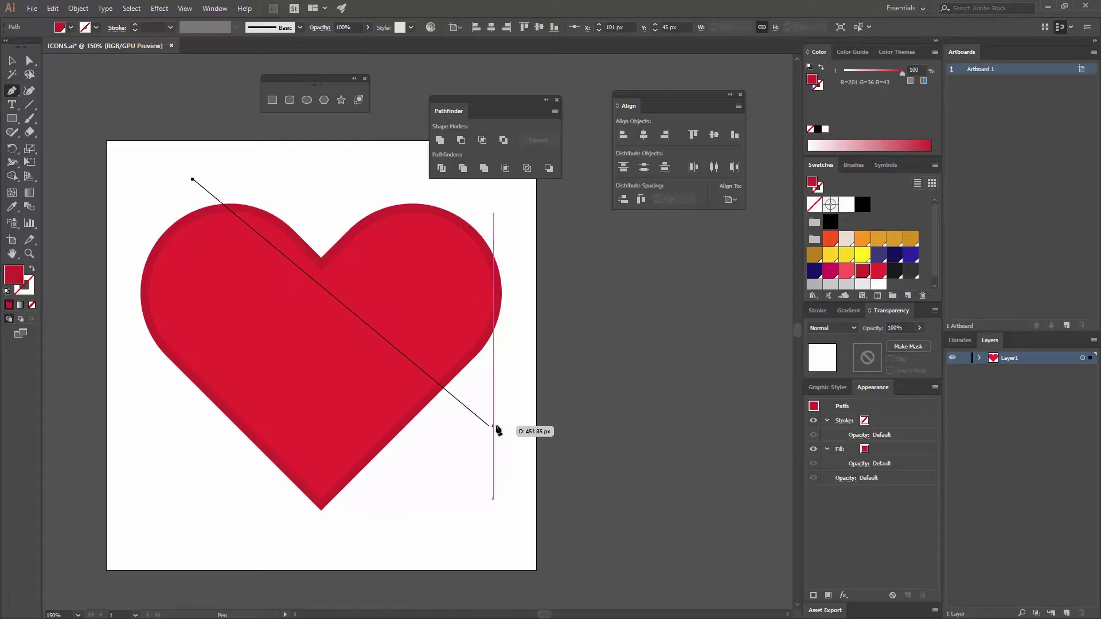
mouse_move(501, 414)
left_mouse_down()
mouse_move(780, 396)
mouse_move(733, 422)
left_mouse_up()
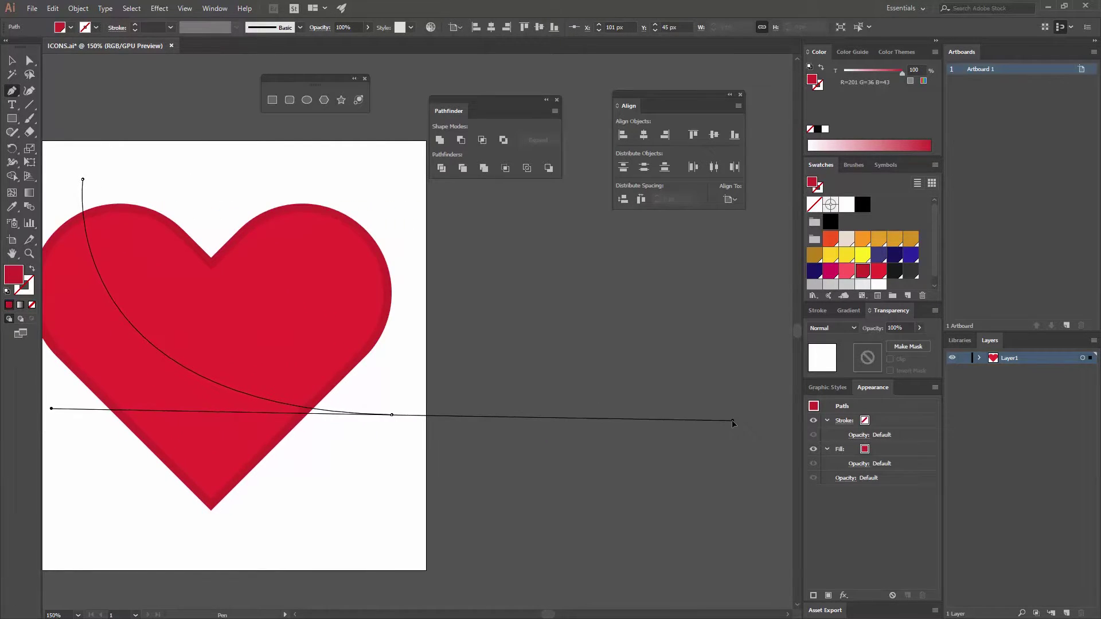
left_click_drag(733, 423, 704, 414)
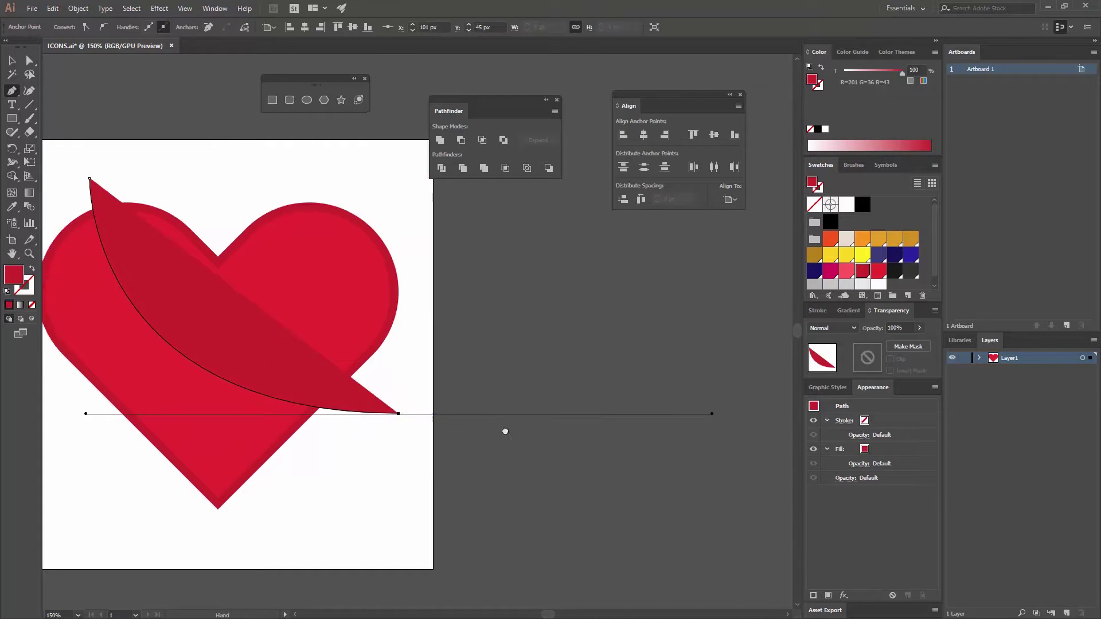
left_click_drag(386, 424, 569, 373)
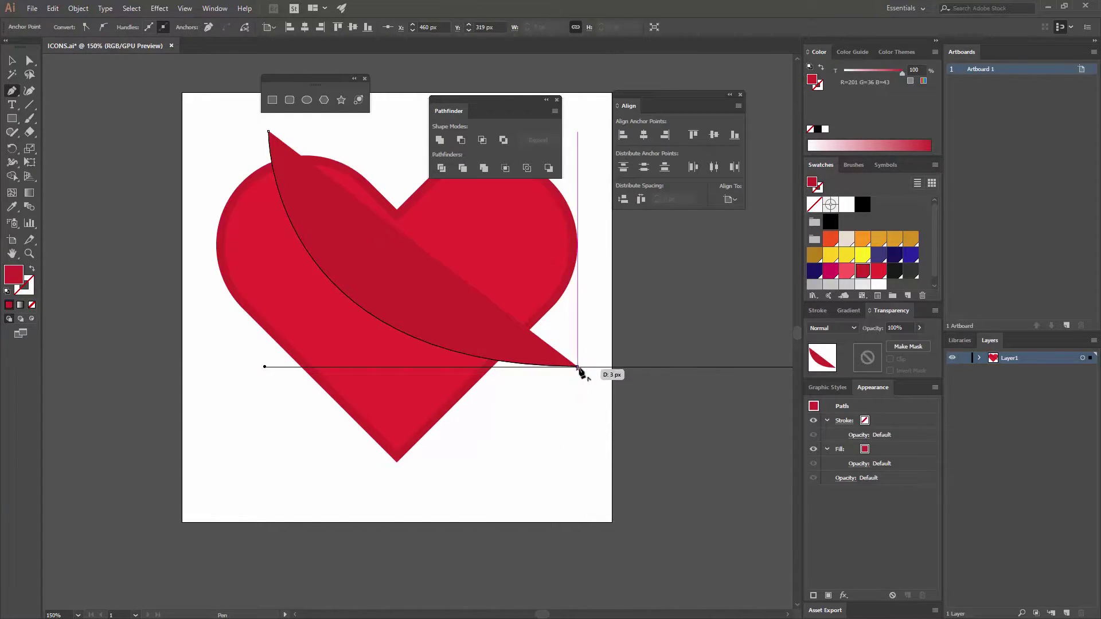
left_click(578, 367)
left_click_drag(577, 367, 265, 367)
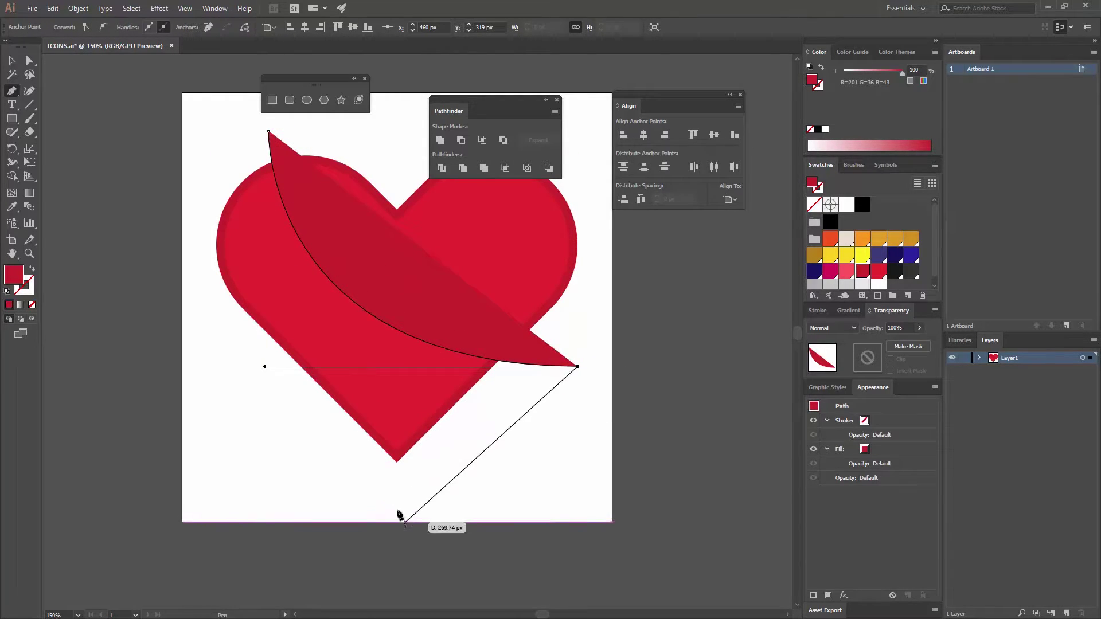
left_click(389, 503)
left_click(136, 250)
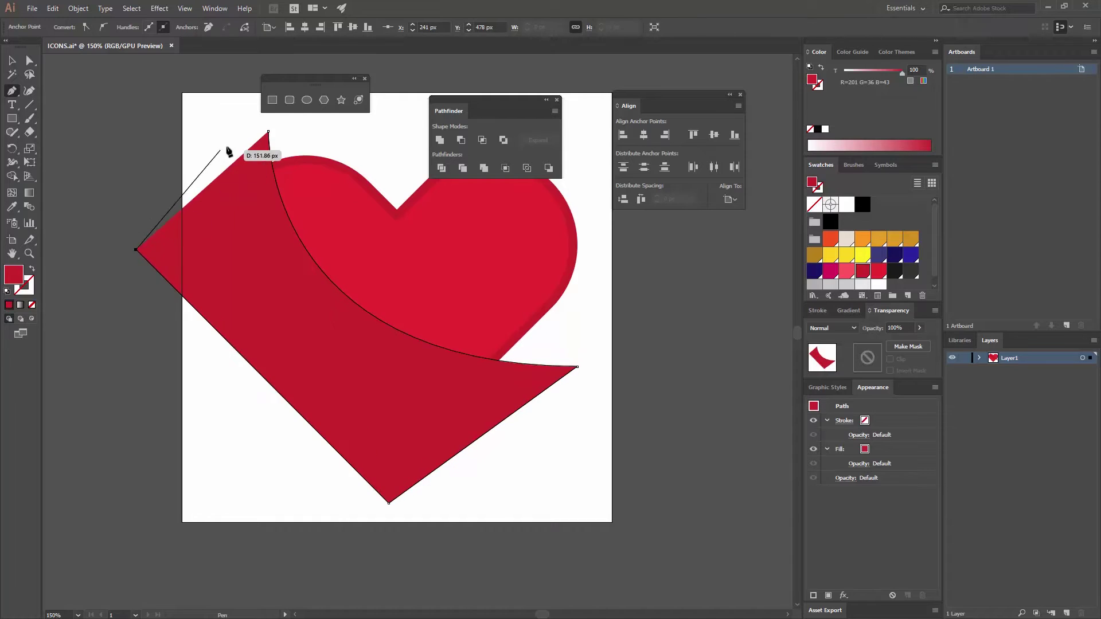
left_click(268, 133)
key("v")
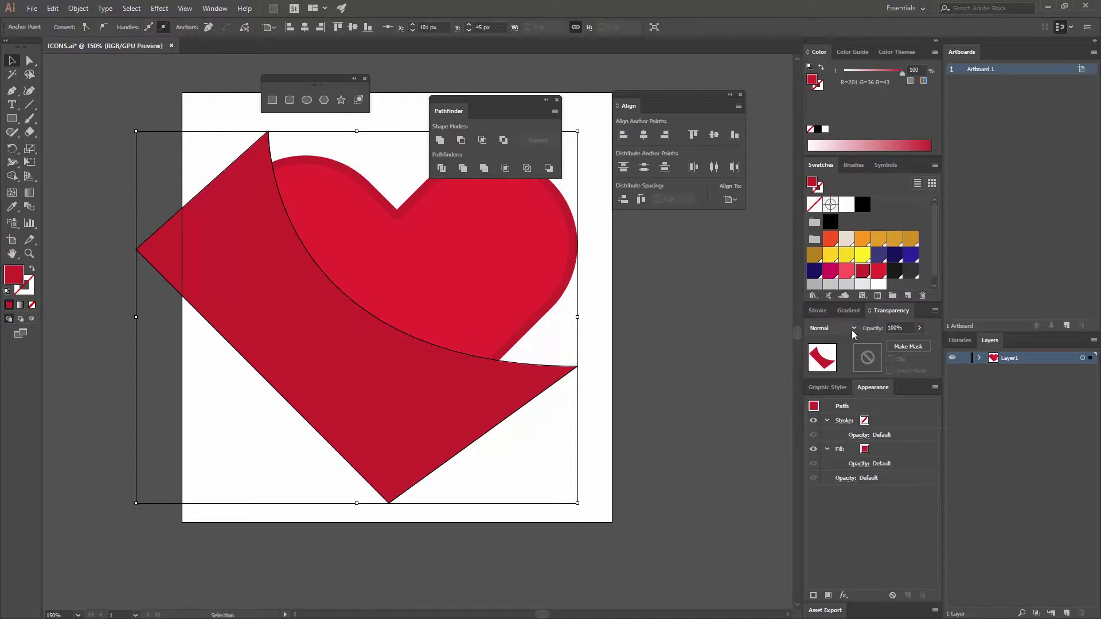
Fill the curved shape dark blue and set its Transparency blend mode to Overlay.
left_click(912, 256)
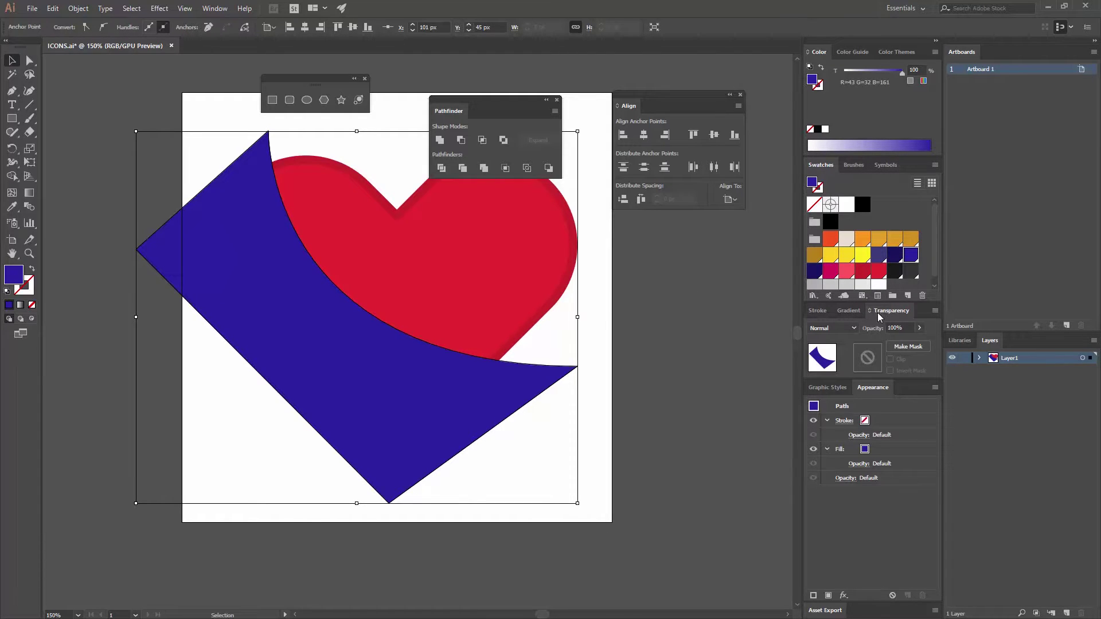
left_click(215, 8)
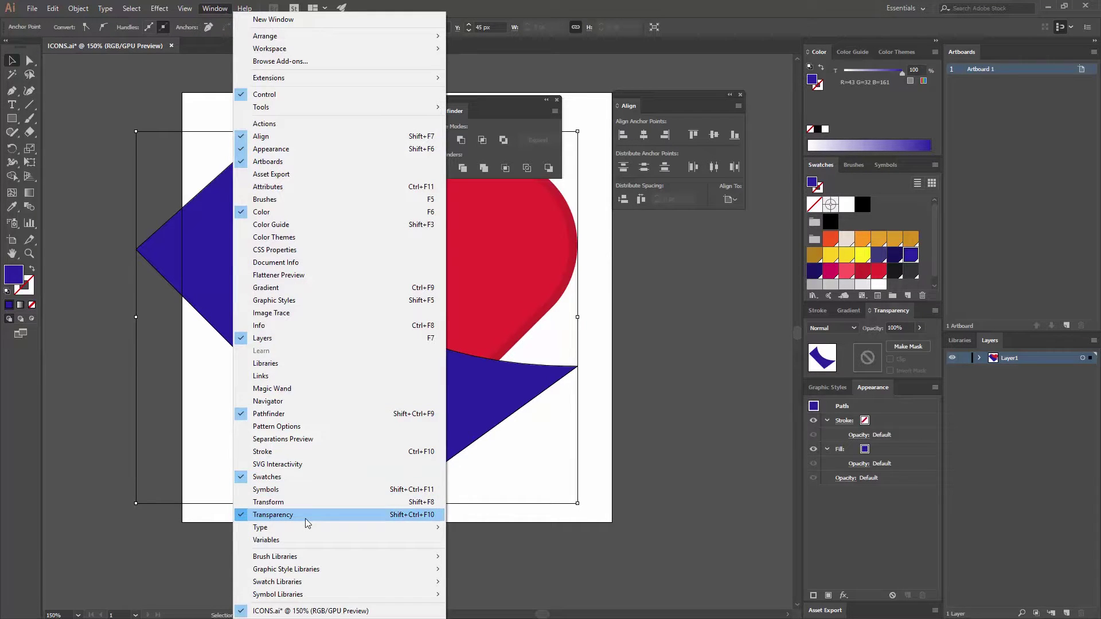
left_click(855, 330)
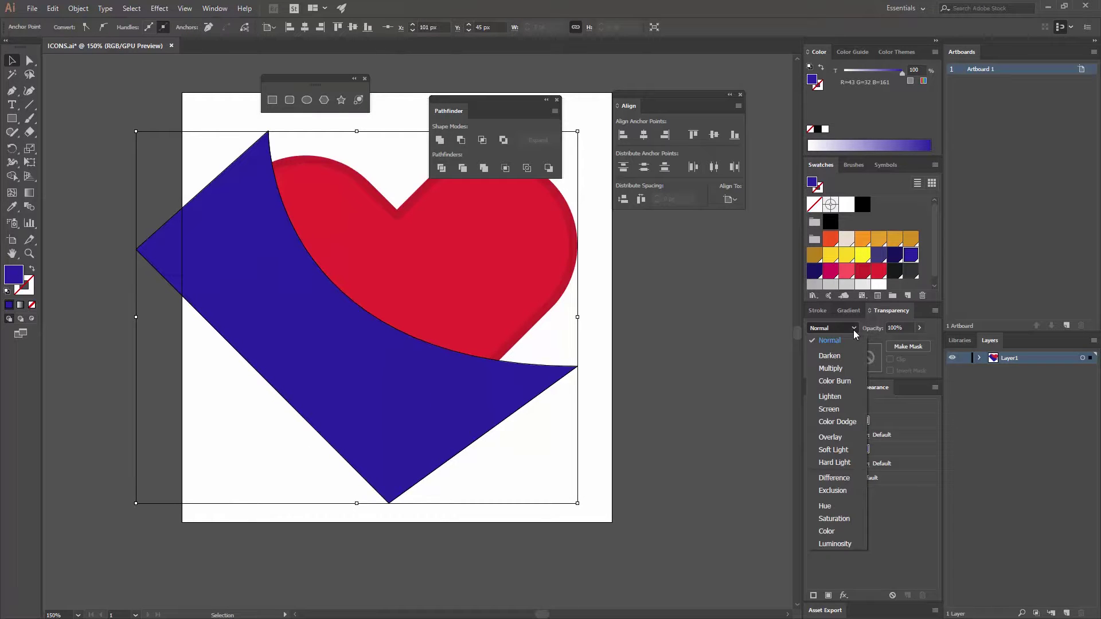
left_click(844, 439)
left_click(641, 365)
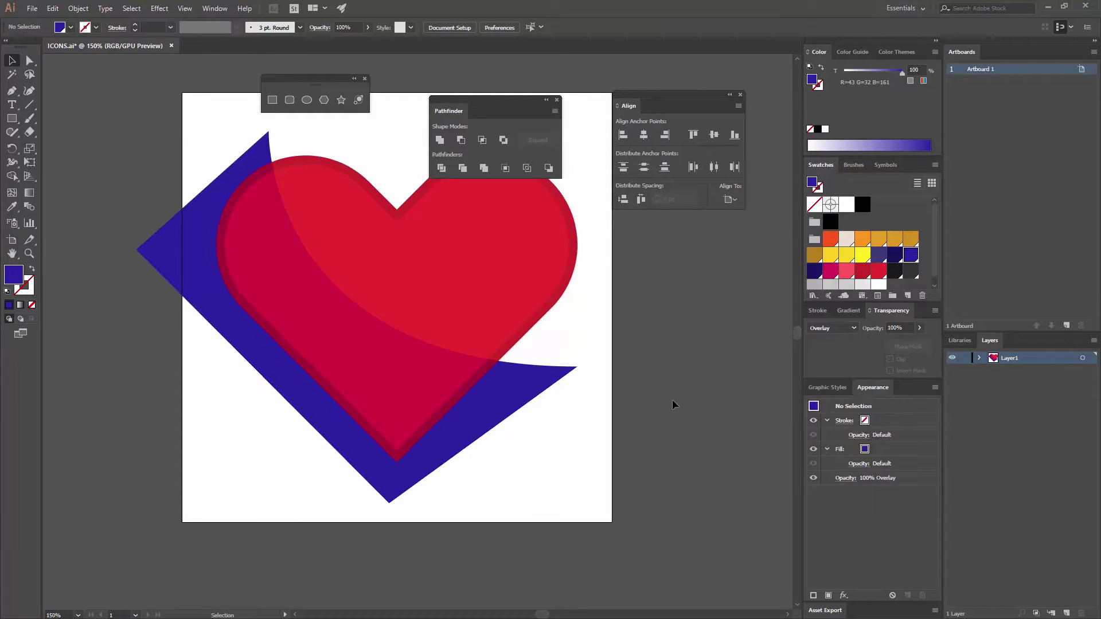
Drag the blue overlay's peak and right anchor handles so its curved edge sweeps lower and flatter.
left_click(503, 409)
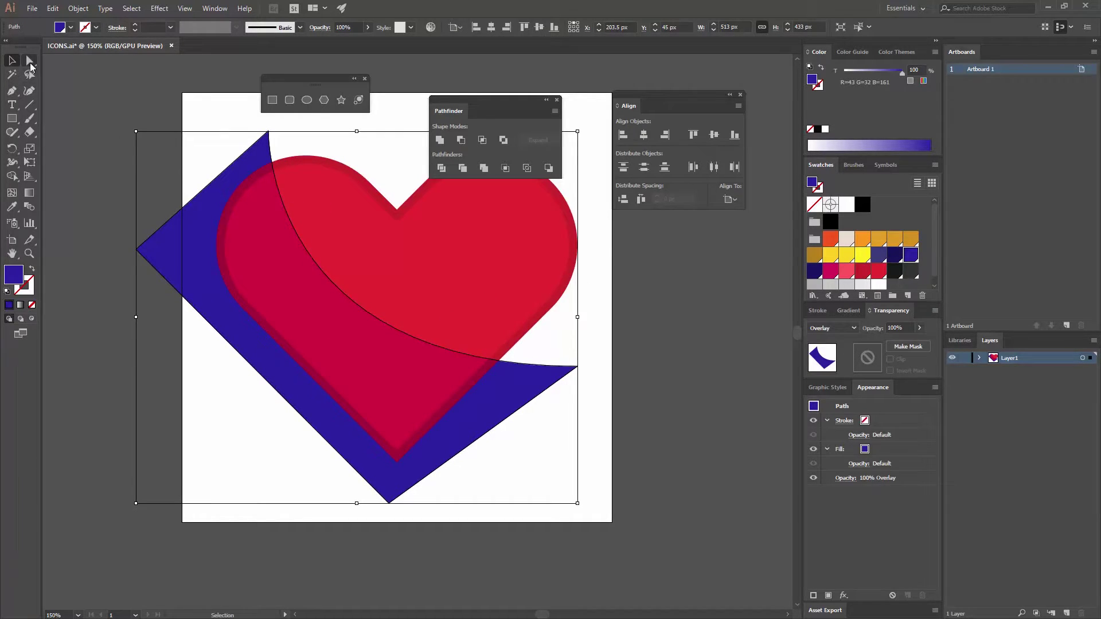
left_click(31, 67)
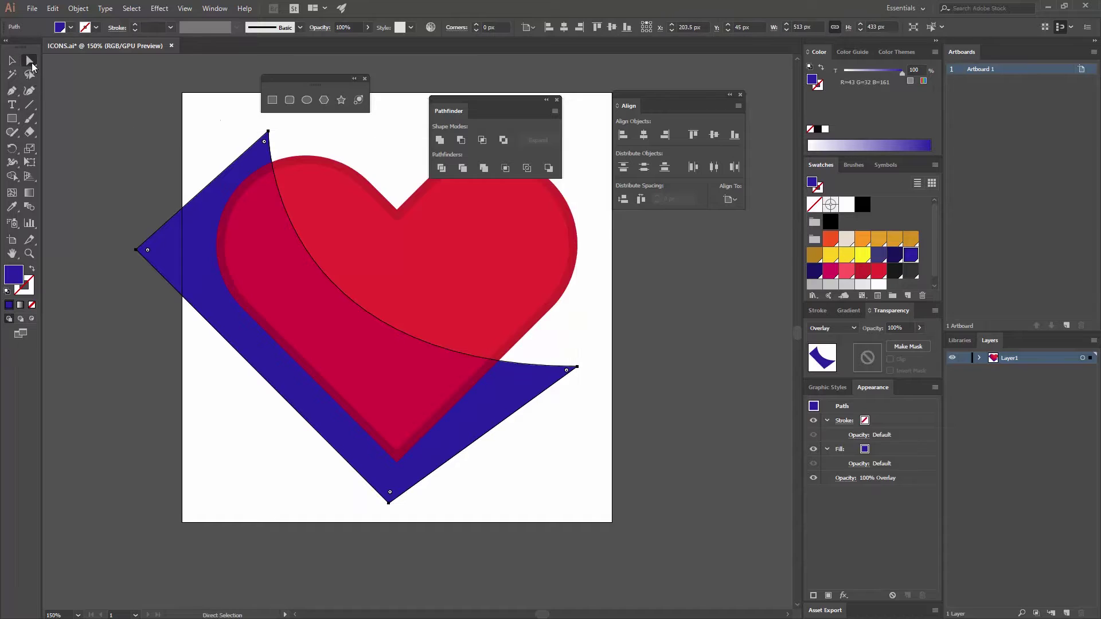
left_click(269, 132)
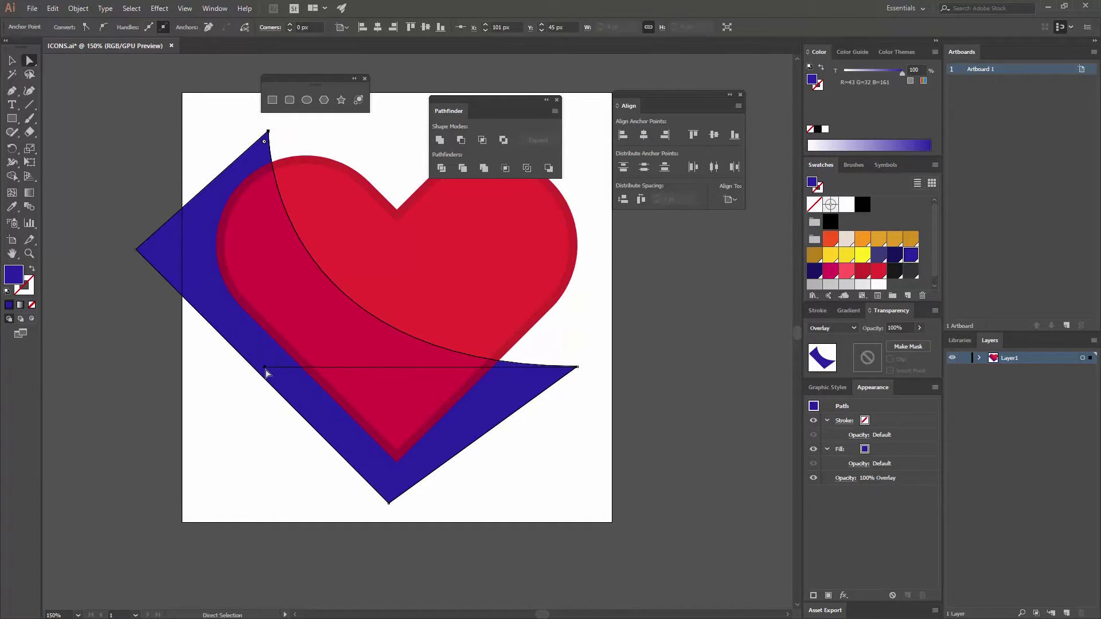
left_click_drag(264, 367, 207, 330)
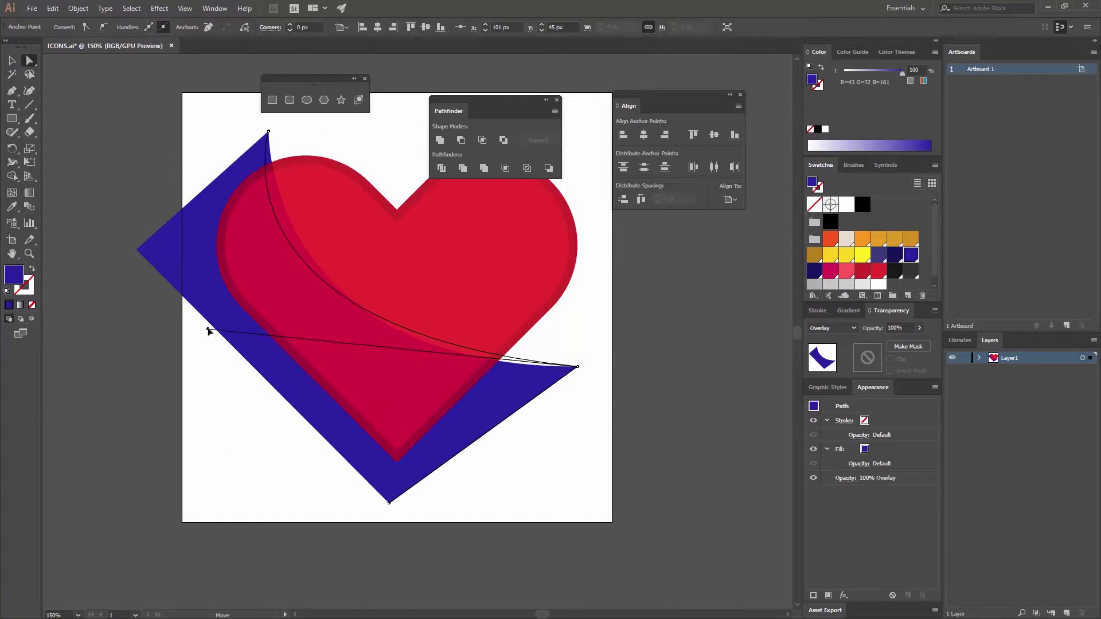
left_click(596, 384)
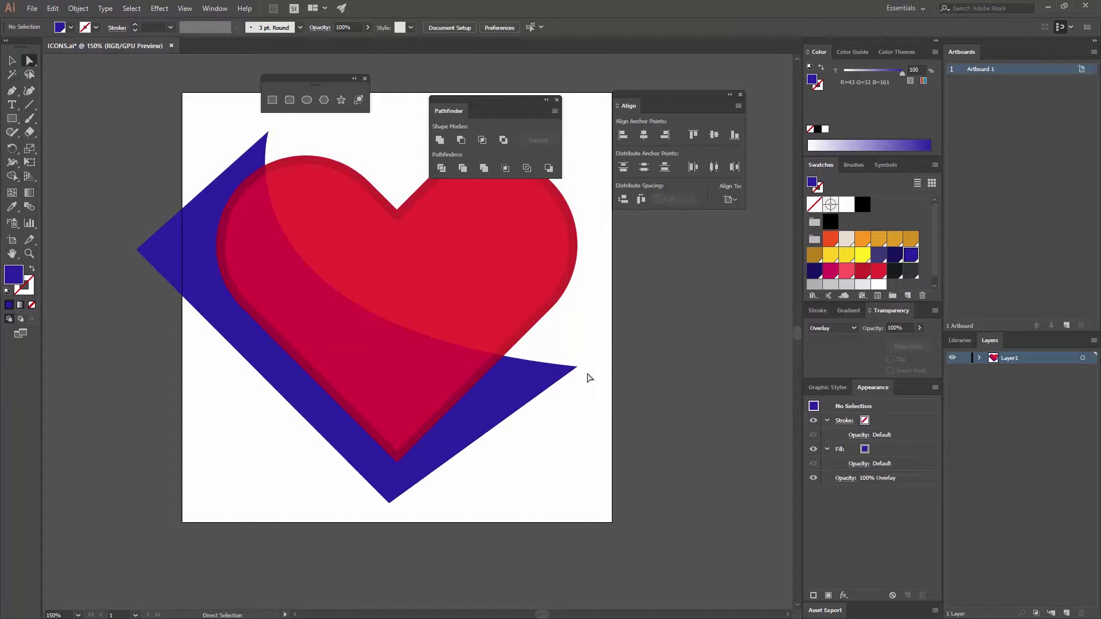
left_click_drag(577, 367, 578, 360)
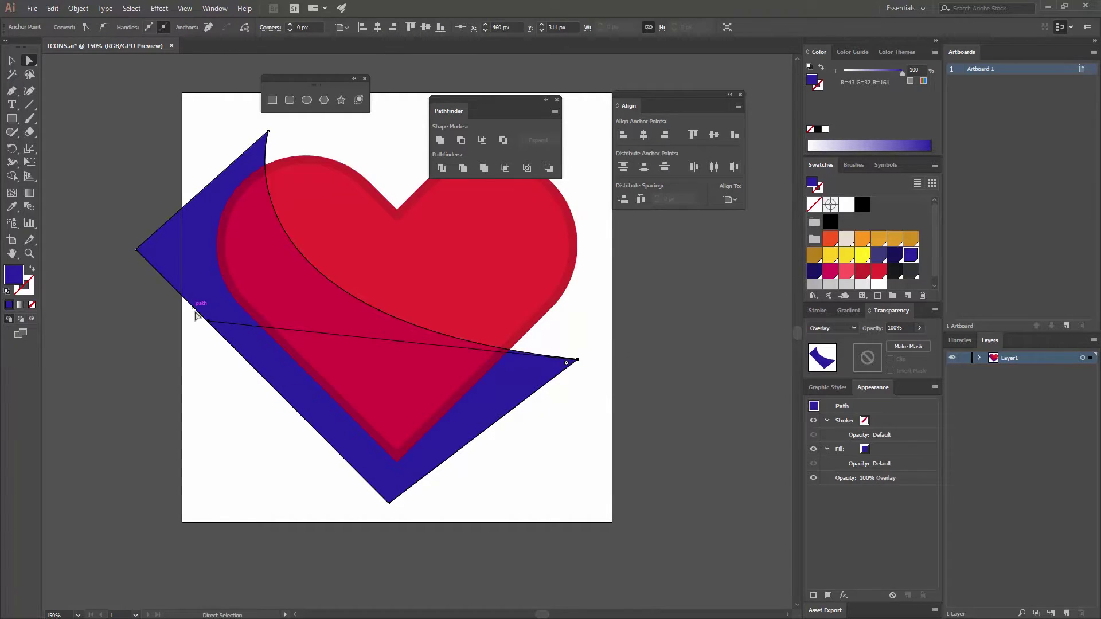
left_click_drag(208, 321, 198, 346)
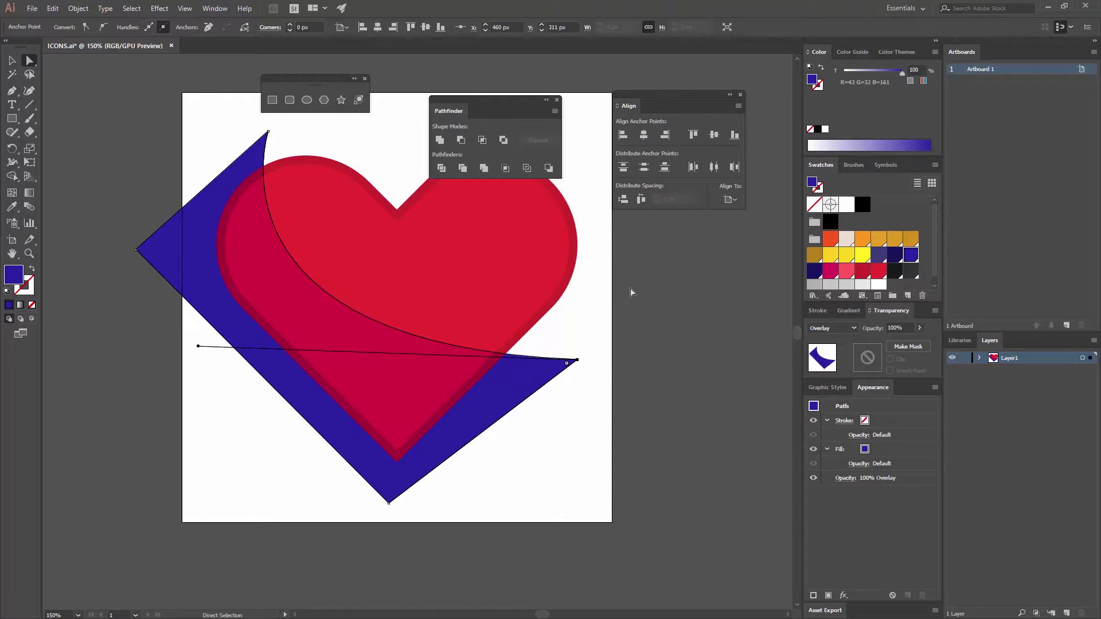
key("v")
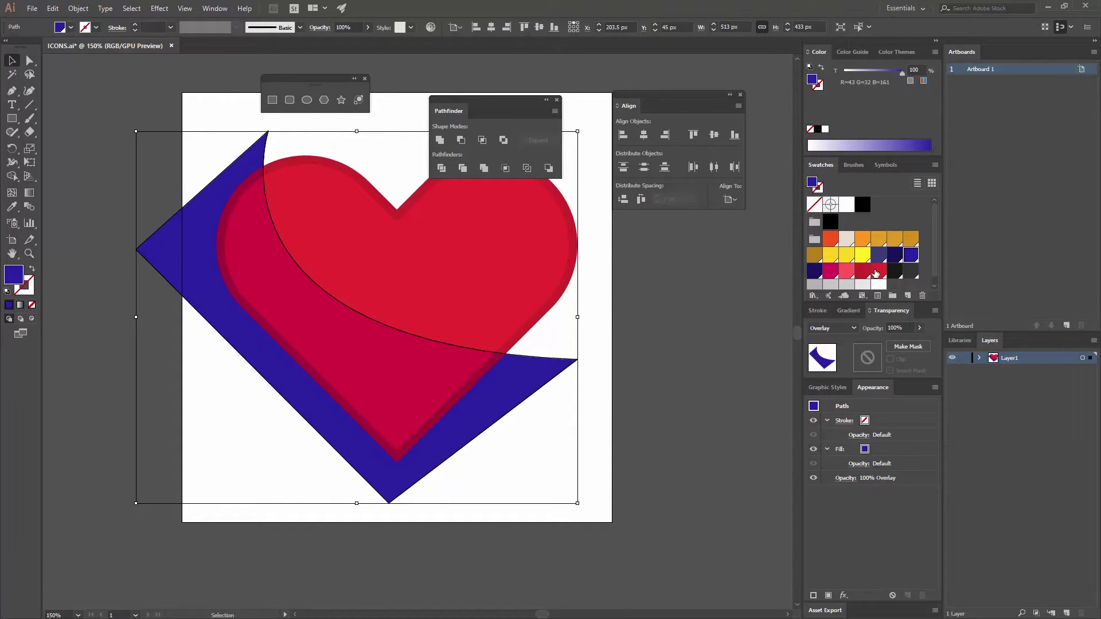
Fill the overlay shape with dark navy, deselect it, and re-centre the heart in view.
left_click(894, 261)
left_click(675, 321)
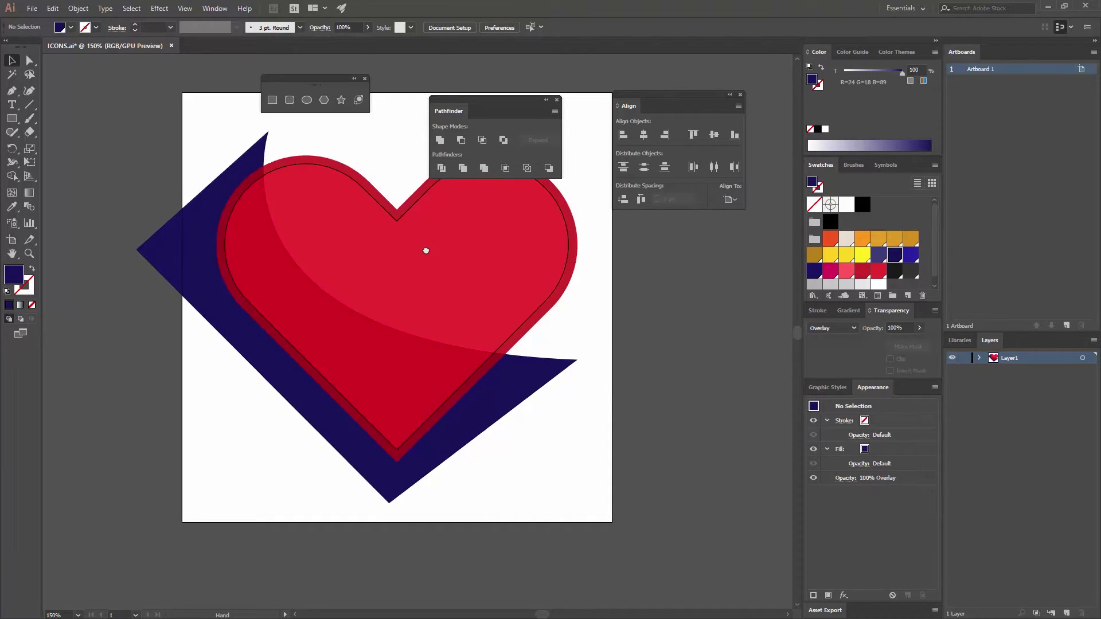
left_click_drag(425, 247, 373, 265)
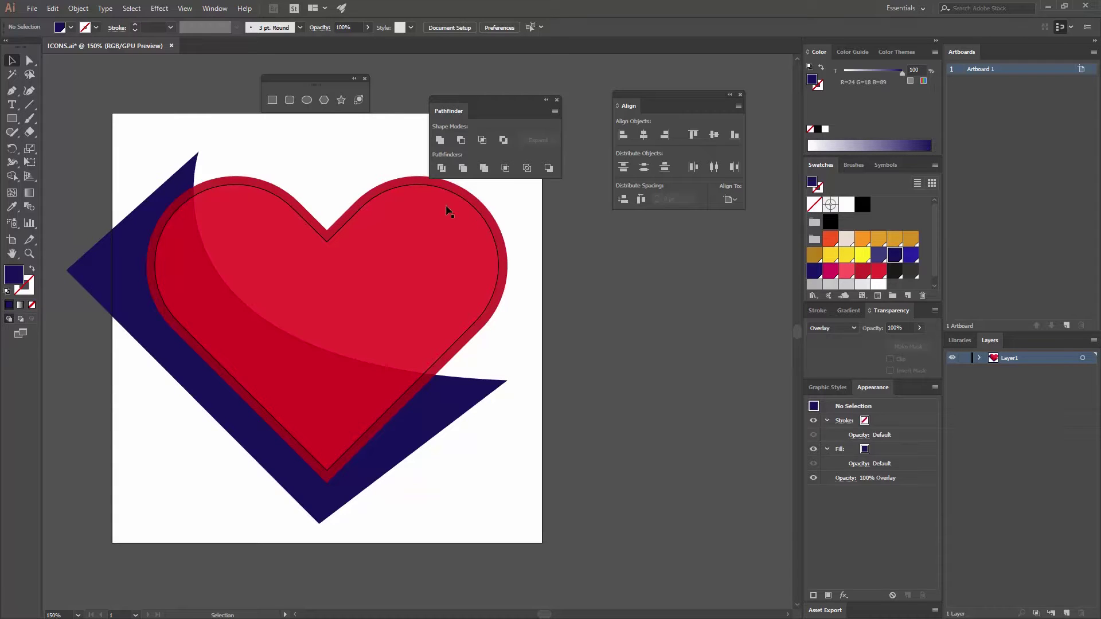
Draw a circle about 147 px wide over the heart's upper-right lobe.
left_click(306, 100)
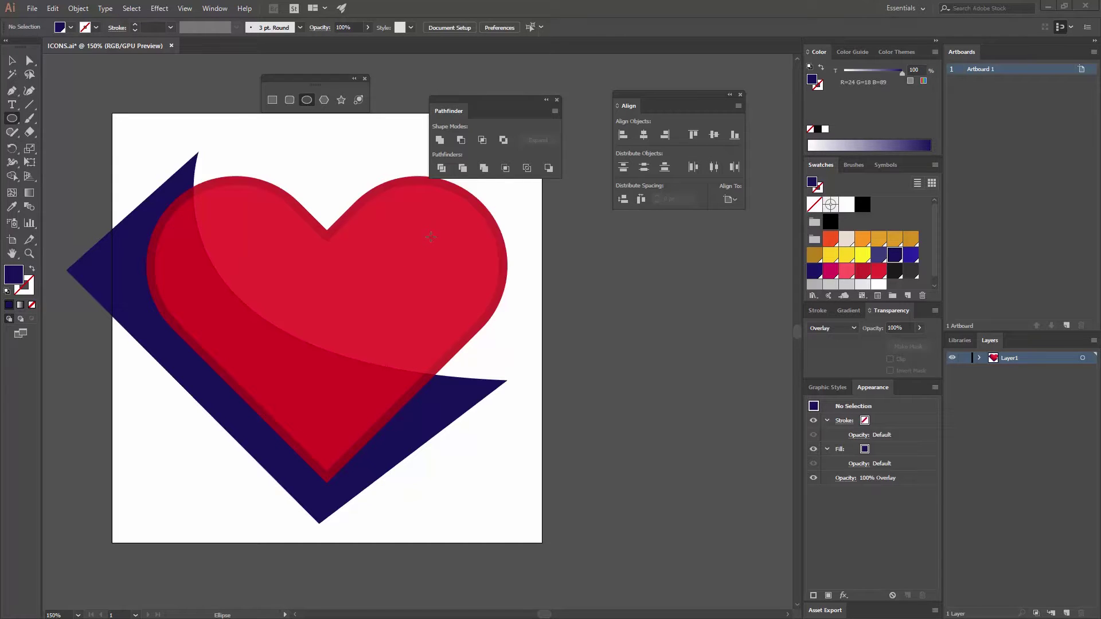
mouse_move(367, 204)
left_mouse_down()
mouse_move(471, 310)
mouse_move(512, 303)
mouse_move(475, 300)
left_mouse_up()
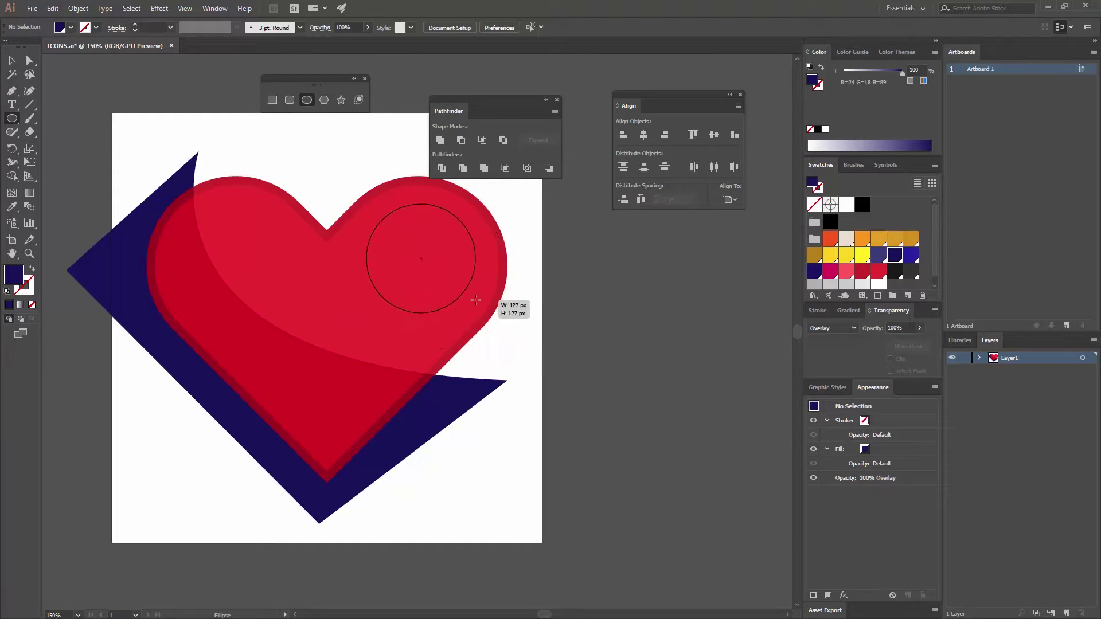
mouse_move(475, 300)
left_mouse_down()
mouse_move(366, 212)
mouse_move(517, 293)
mouse_move(493, 269)
mouse_move(445, 284)
left_mouse_up()
left_click(13, 61)
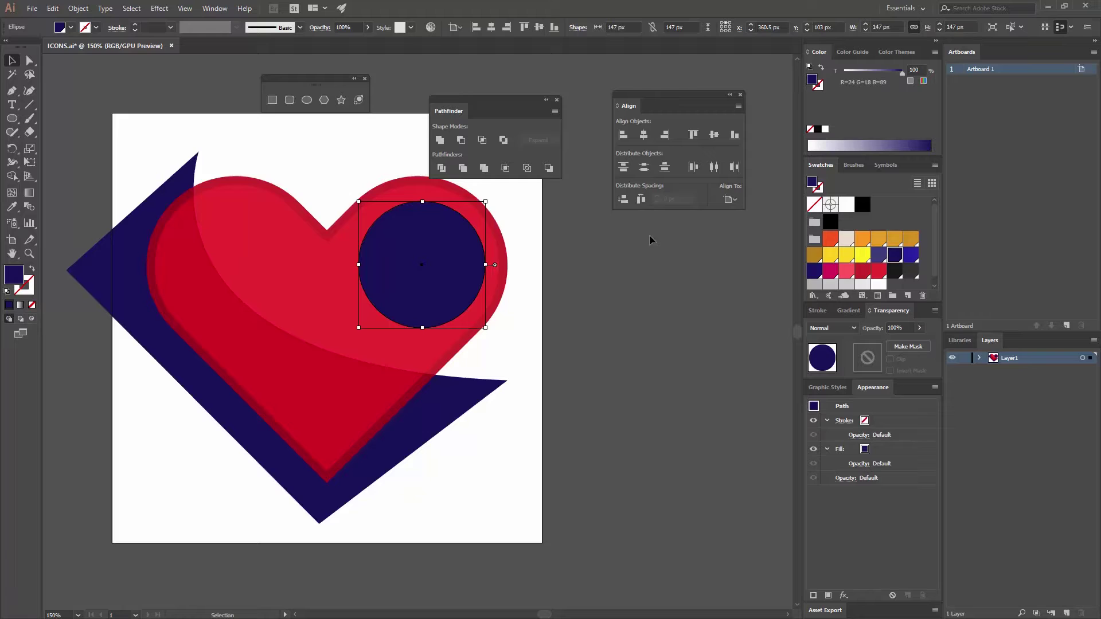
Fill the new circle with the light pink swatch and deselect it.
left_click(597, 259)
left_click(453, 266)
left_click(846, 271)
left_click(637, 327)
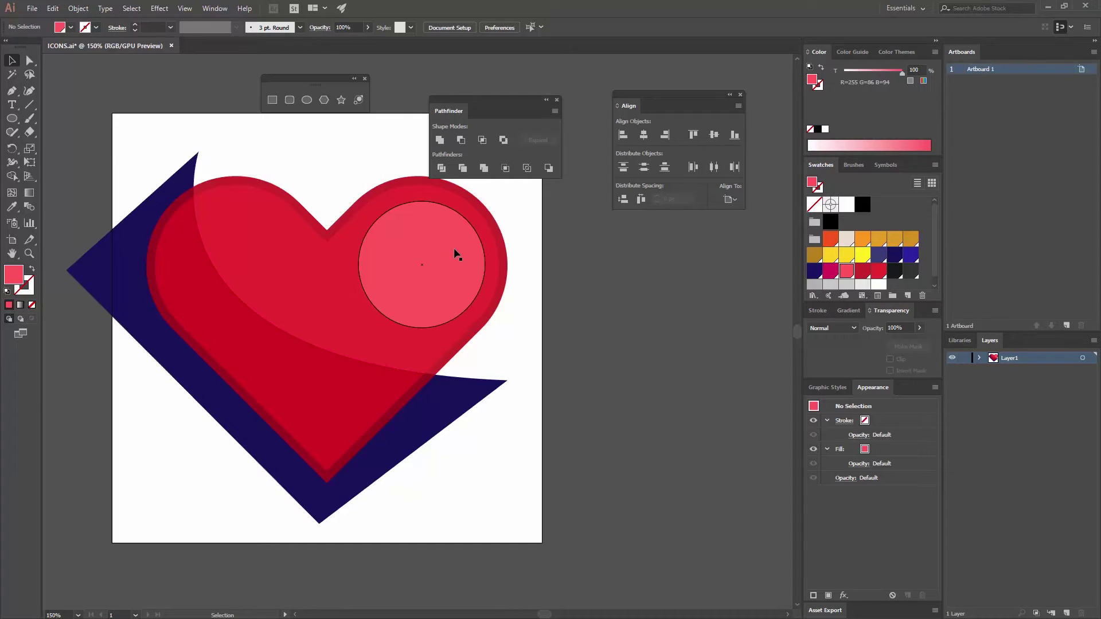
Duplicate the pink circle down-left and apply Minus Front to cut a crescent highlight.
left_click_drag(456, 246, 442, 270)
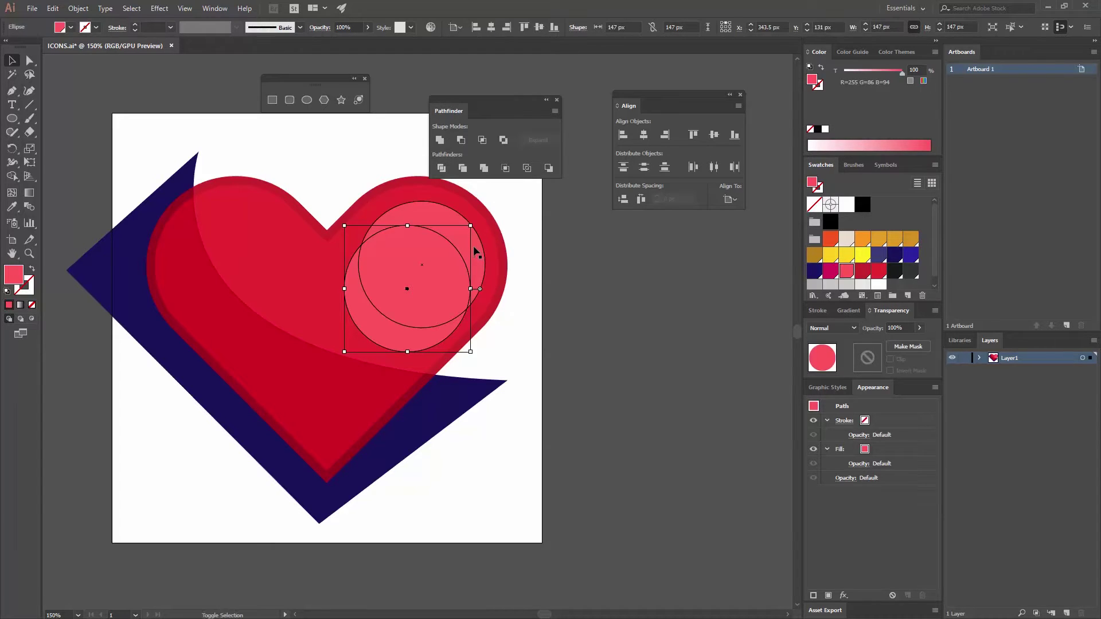
left_click(384, 271, "shift")
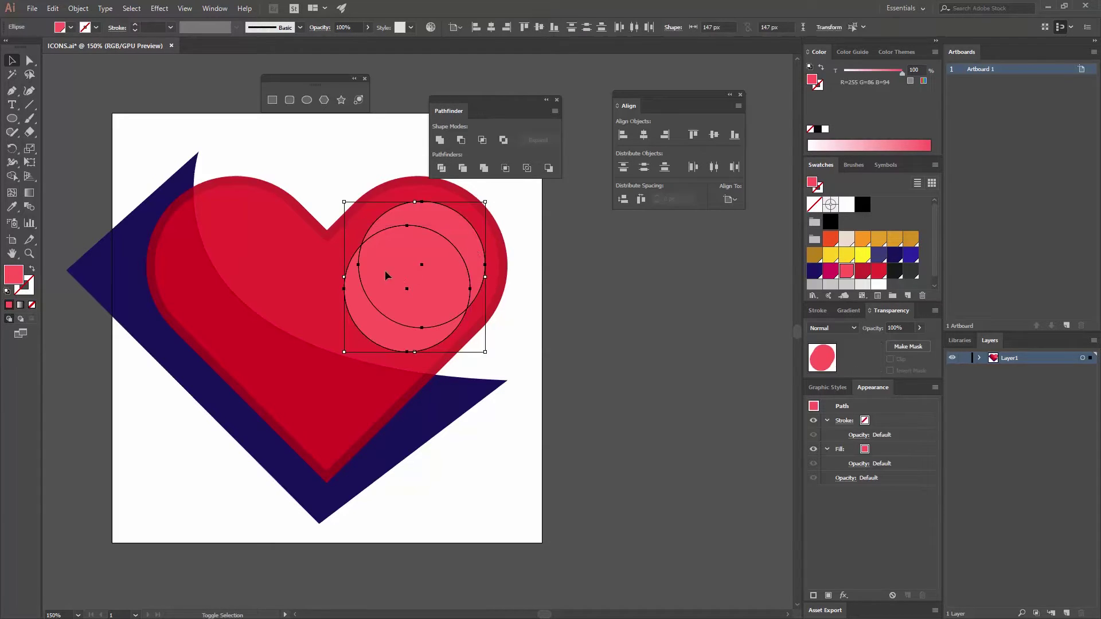
left_click(461, 141)
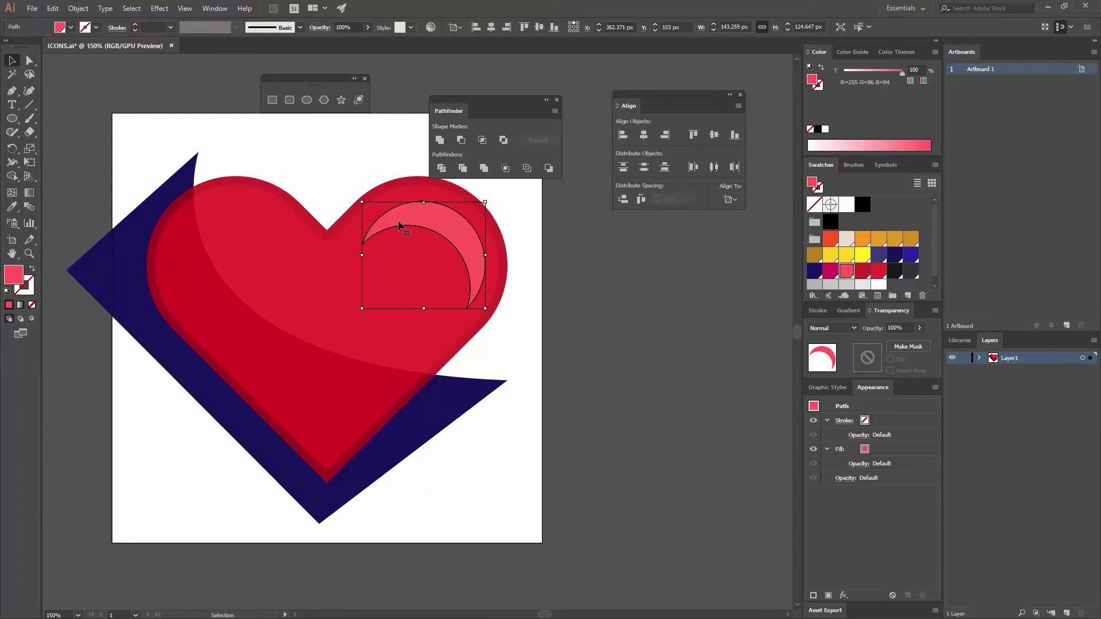
left_click(653, 311)
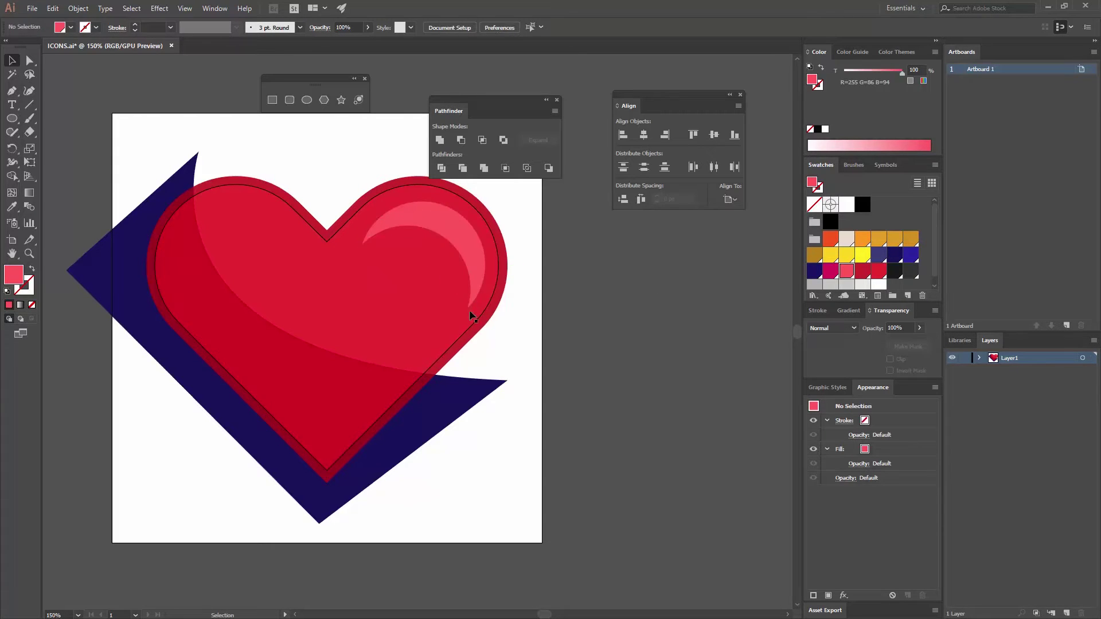
Round the pink crescent's pointed tips using the live corner widget.
left_click(28, 57)
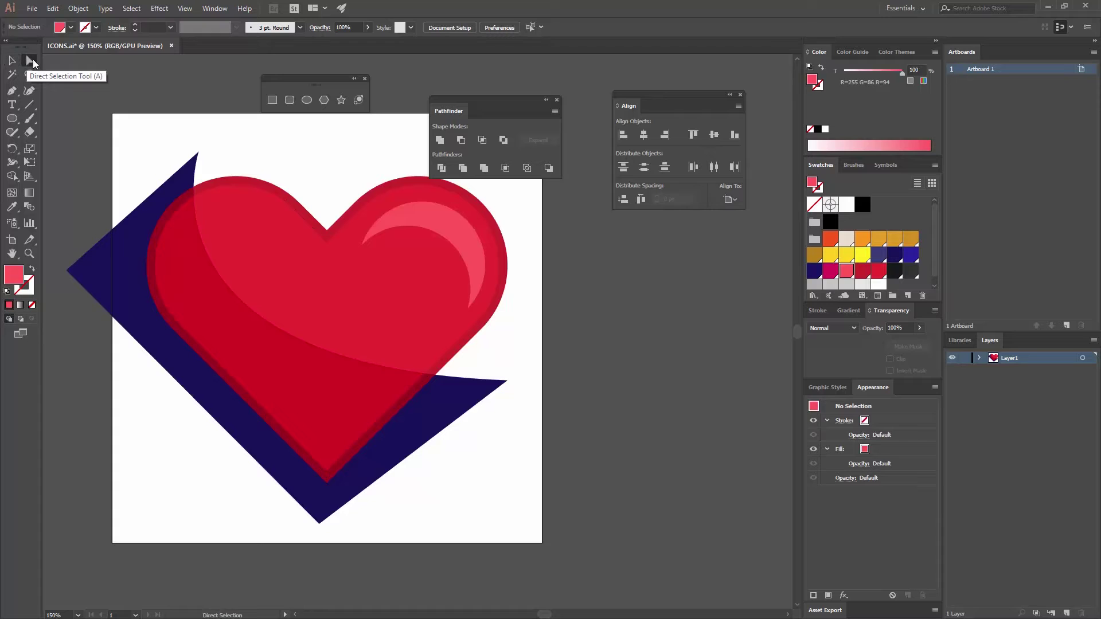
left_click(363, 245)
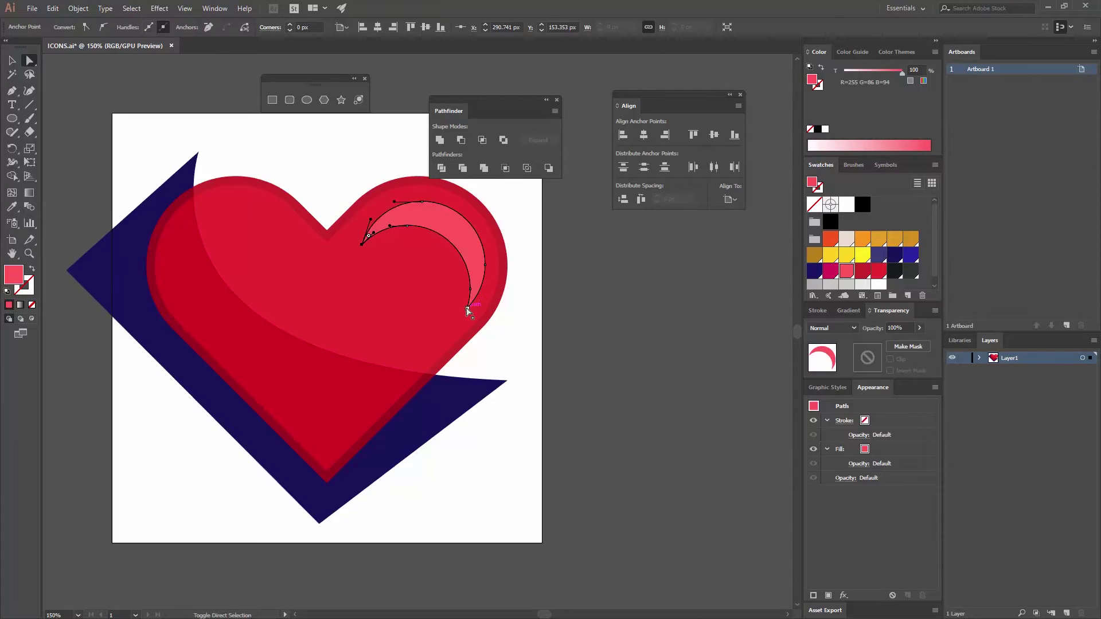
left_click(470, 305)
left_click_drag(473, 301, 479, 286)
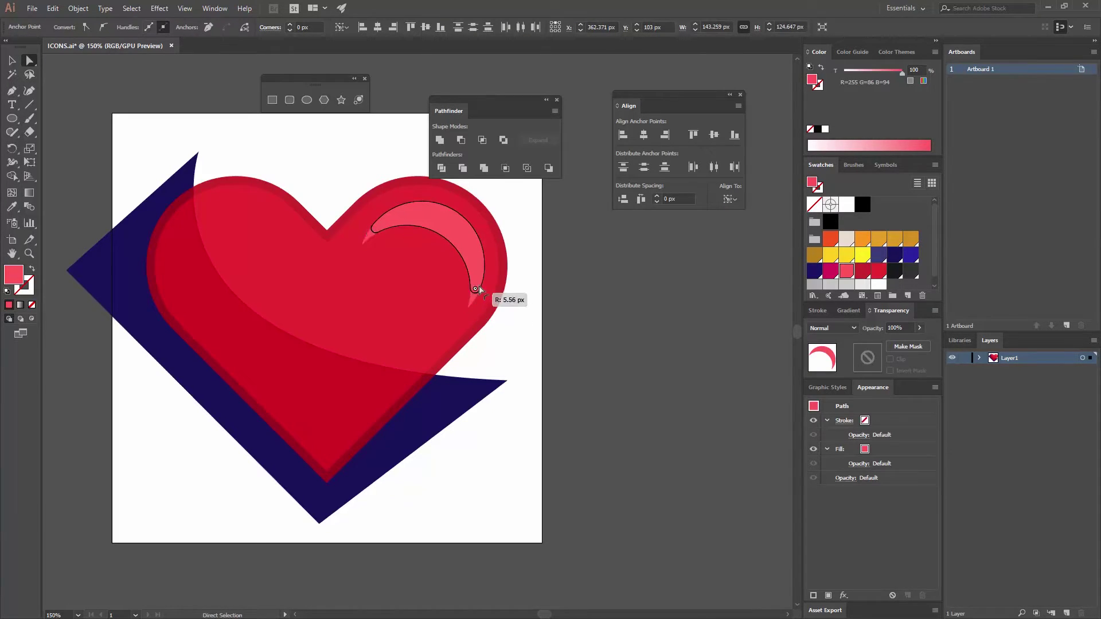
left_click(568, 277)
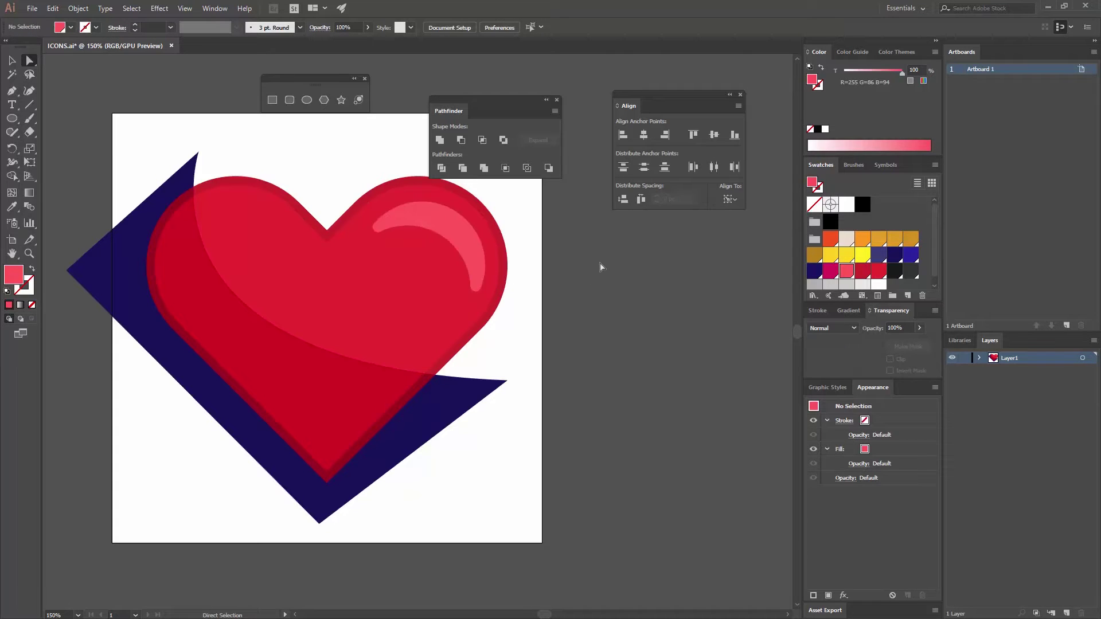
Nudge the crescent highlight slightly left and reselect it.
key("v")
left_click_drag(467, 257, 465, 245)
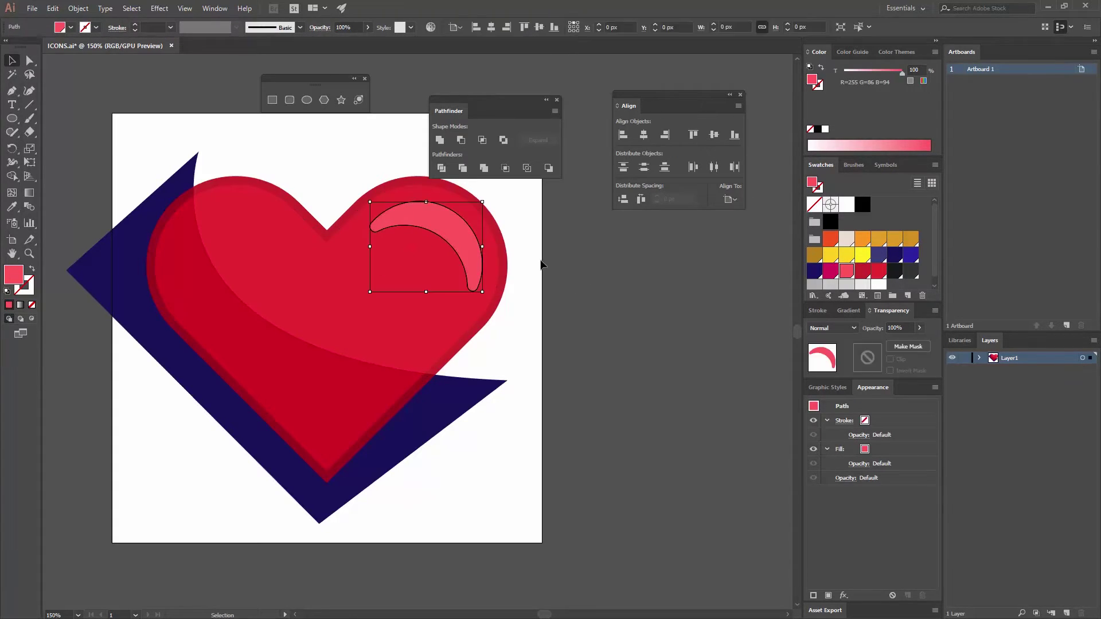
key("ctrl+shift+a")
left_click(466, 248)
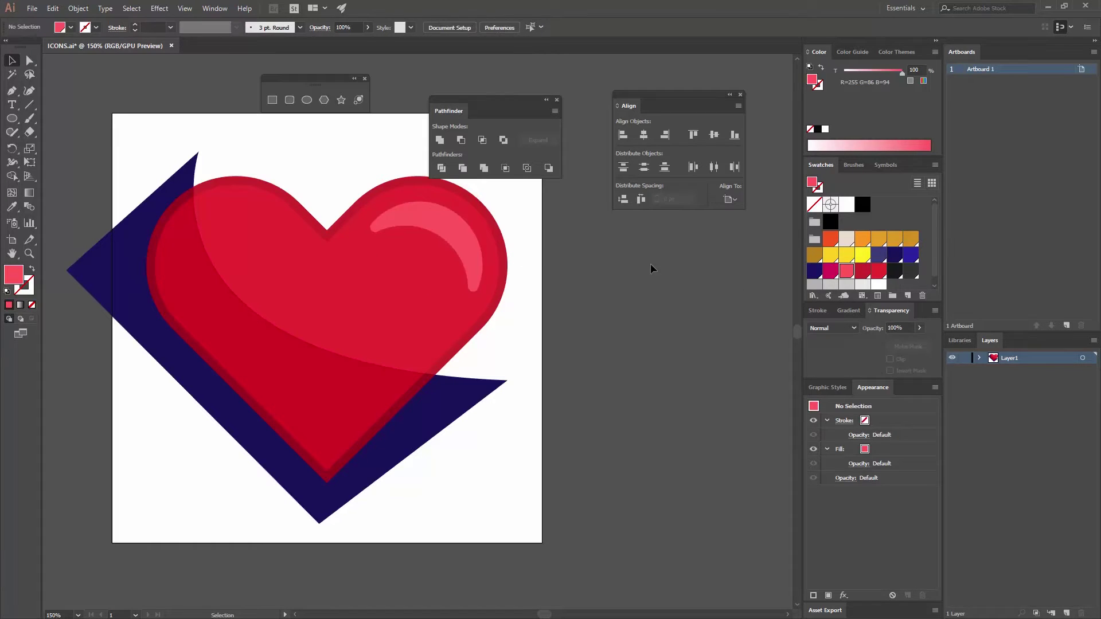
Set the crescent's opacity to 80% in the Transparency panel, then select all artwork.
left_click(905, 328)
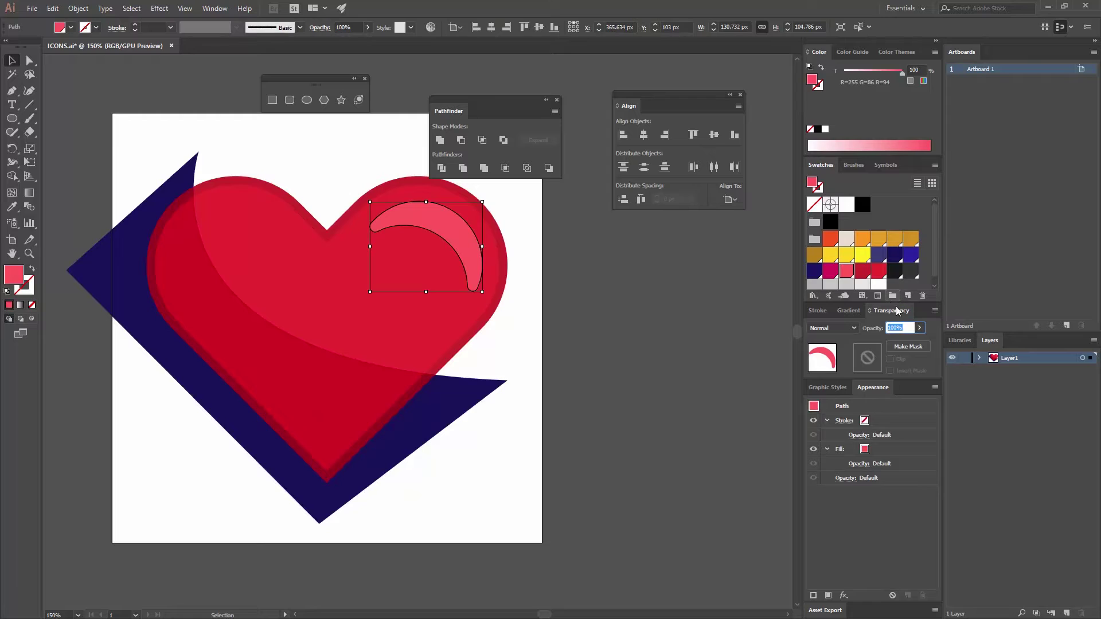
type("80")
left_click(715, 332)
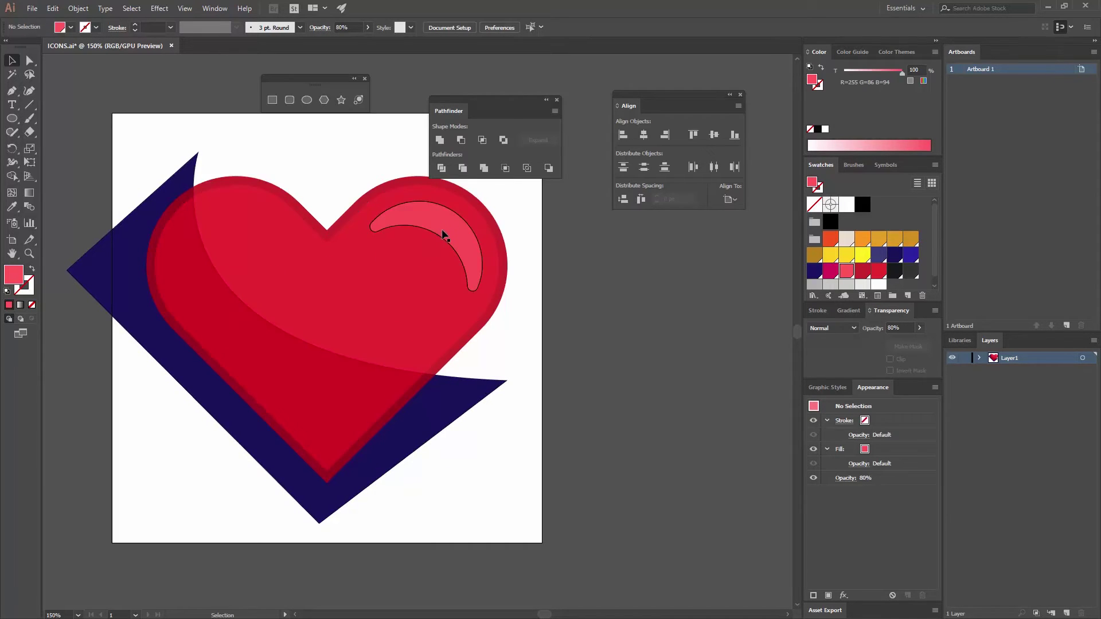
left_click(443, 236)
key("ctrl+a")
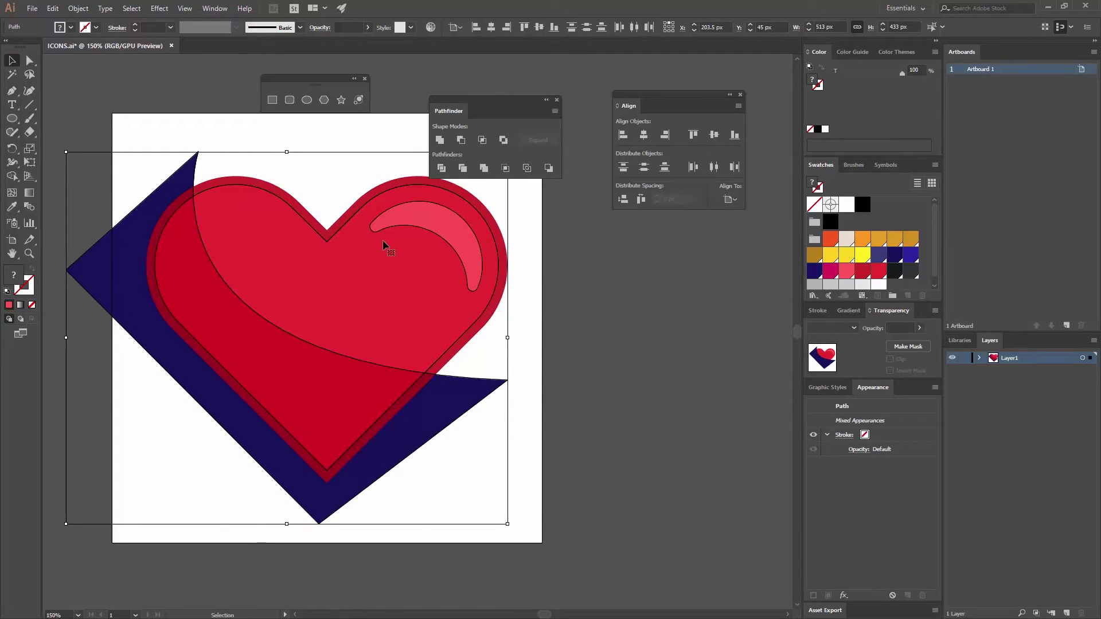
Reveal the plain base heart through the Object menu, select it, and enable Draw Inside.
left_click(79, 8)
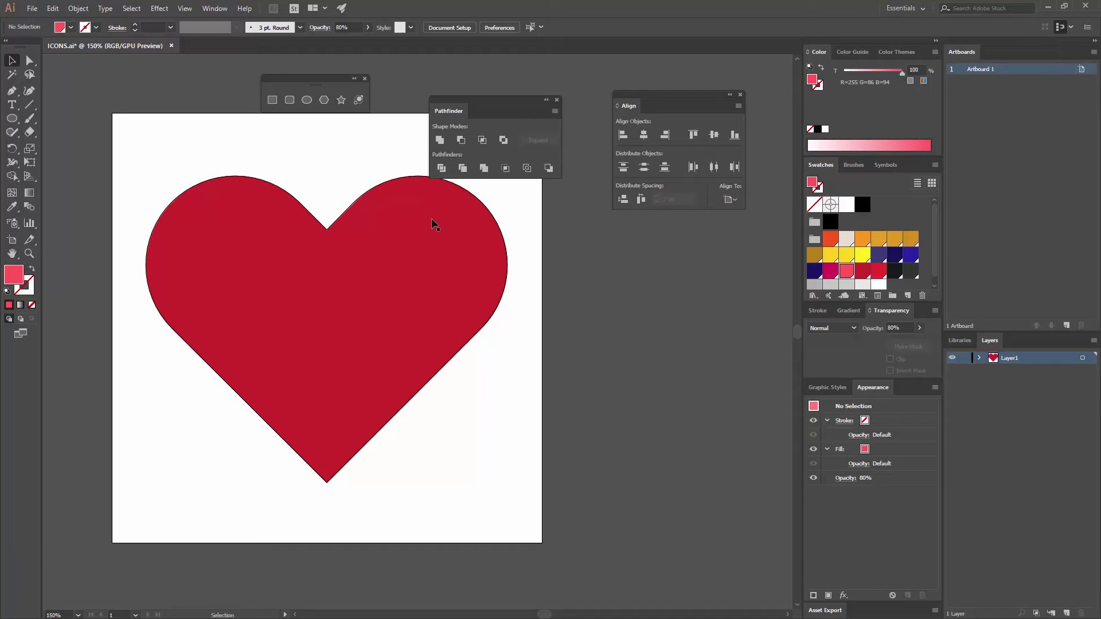
left_click(434, 225)
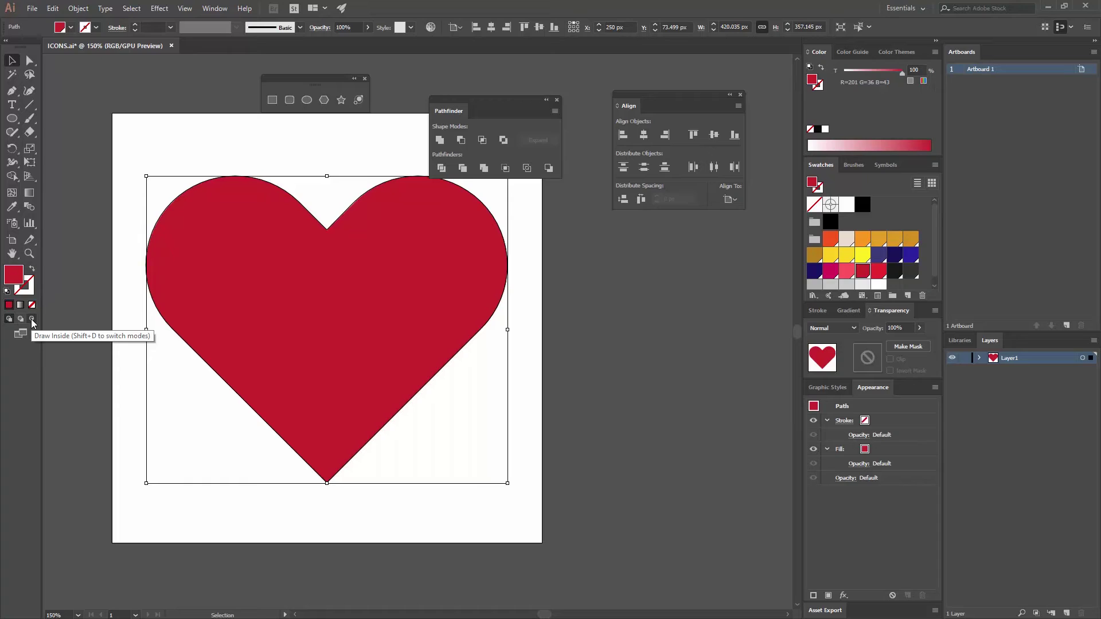
left_click(31, 320)
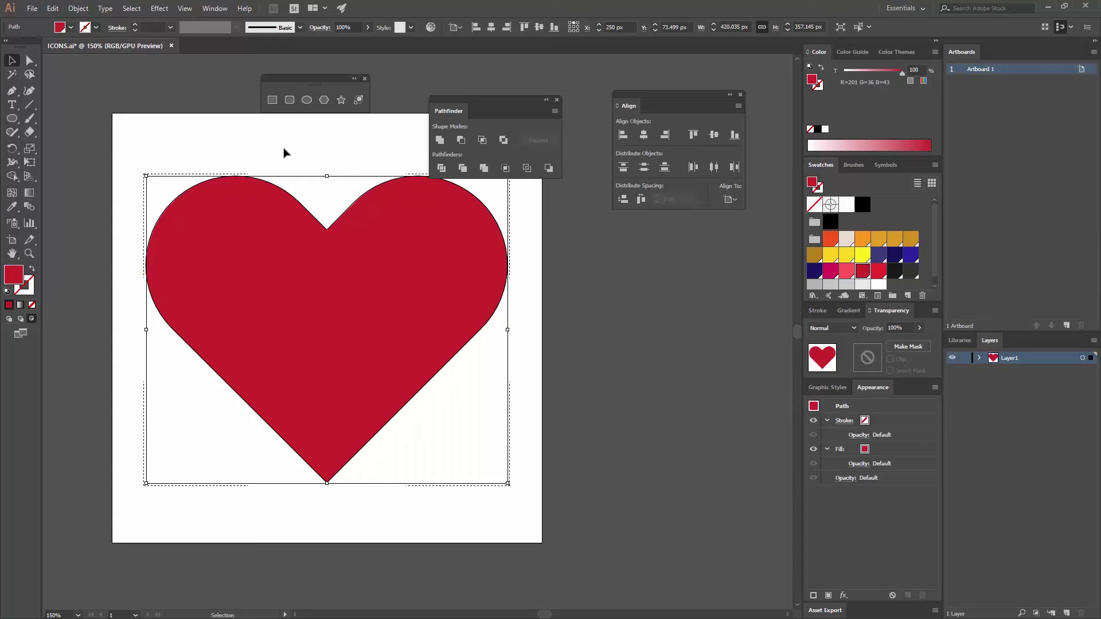
Use Edit > Paste in Place to put the glossy artwork inside the heart, then deselect.
left_click(53, 8)
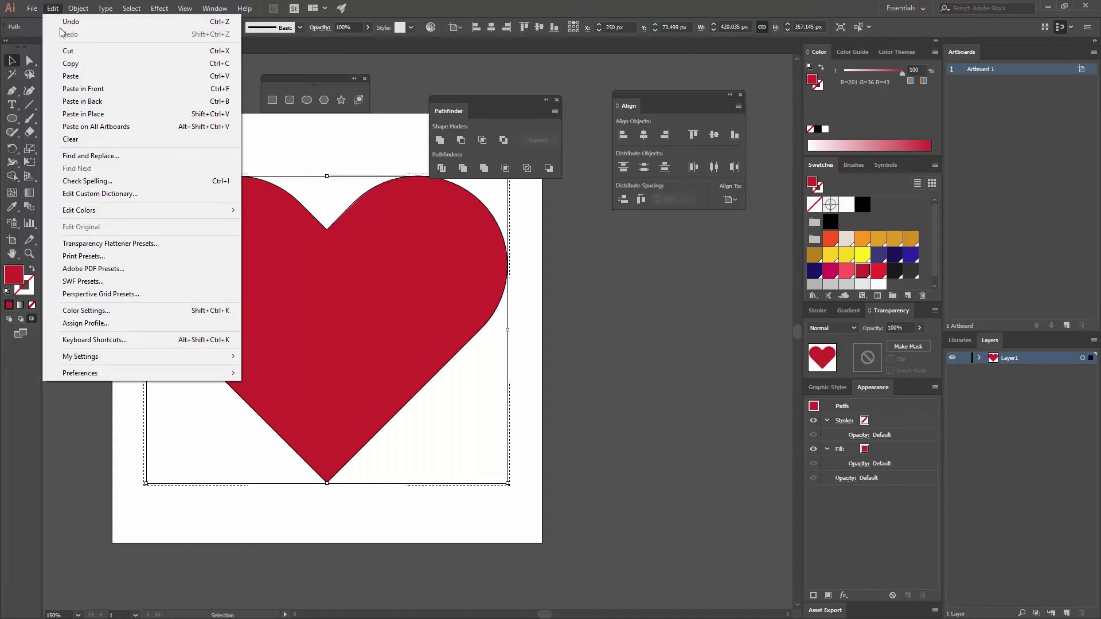
left_click(113, 114)
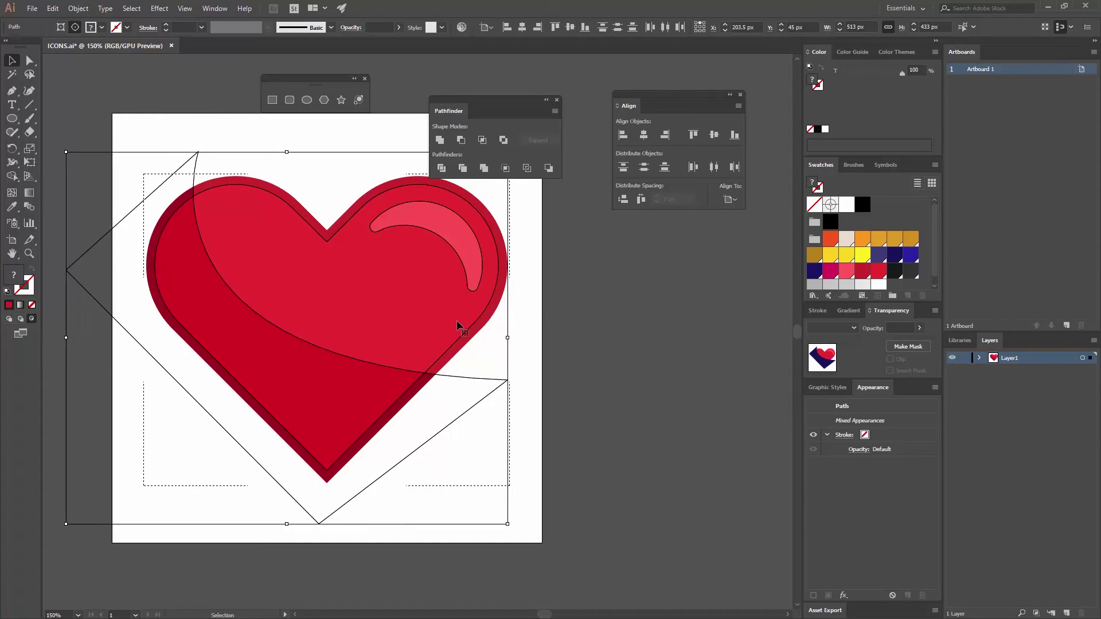
left_click(546, 301)
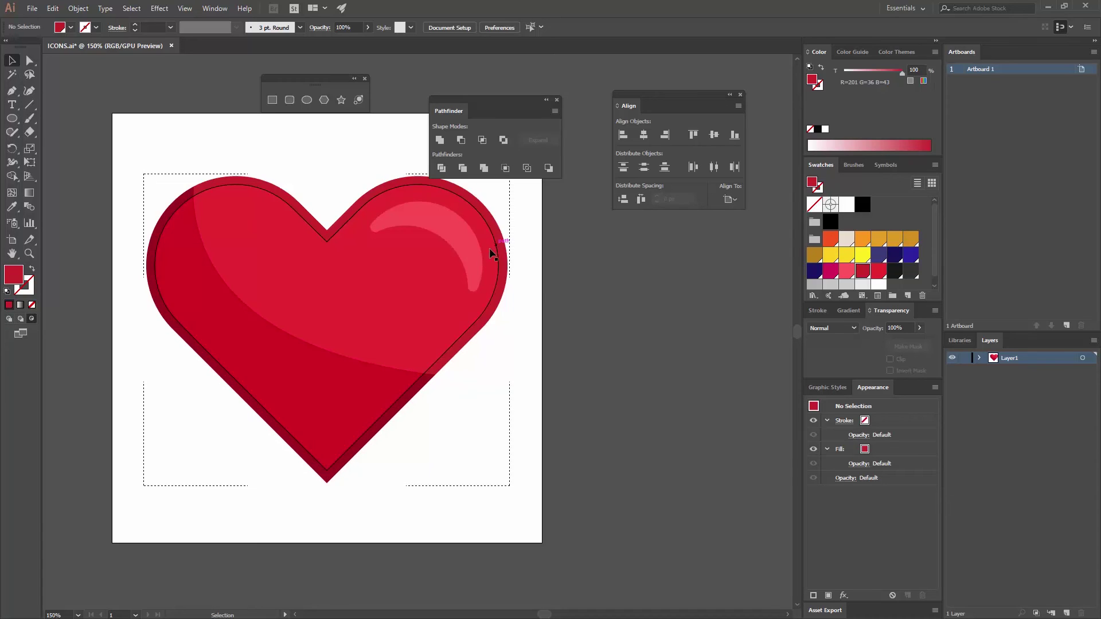
Return to Draw Normal mode and rename Layer1 to 'Heart' in the Layers panel.
key("shift+d")
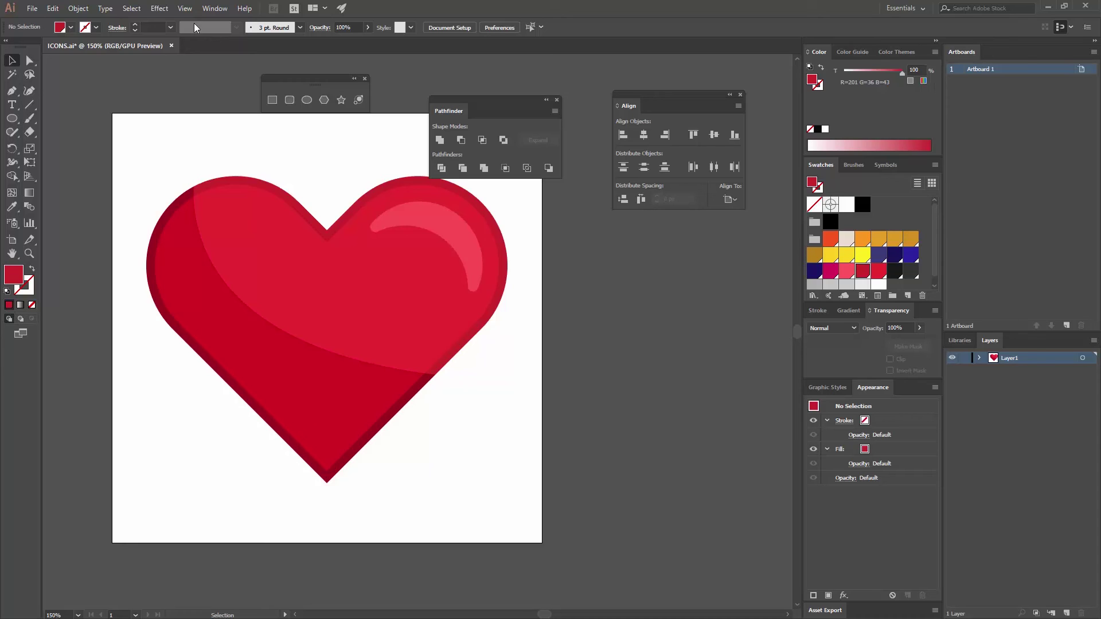
left_click(214, 8)
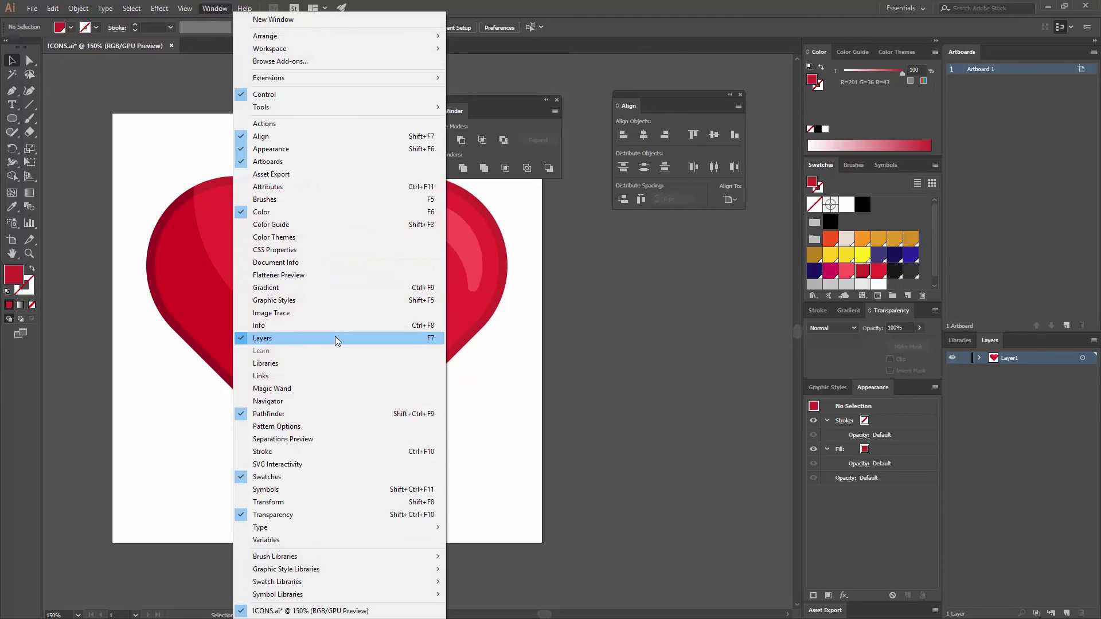
left_click(1014, 406)
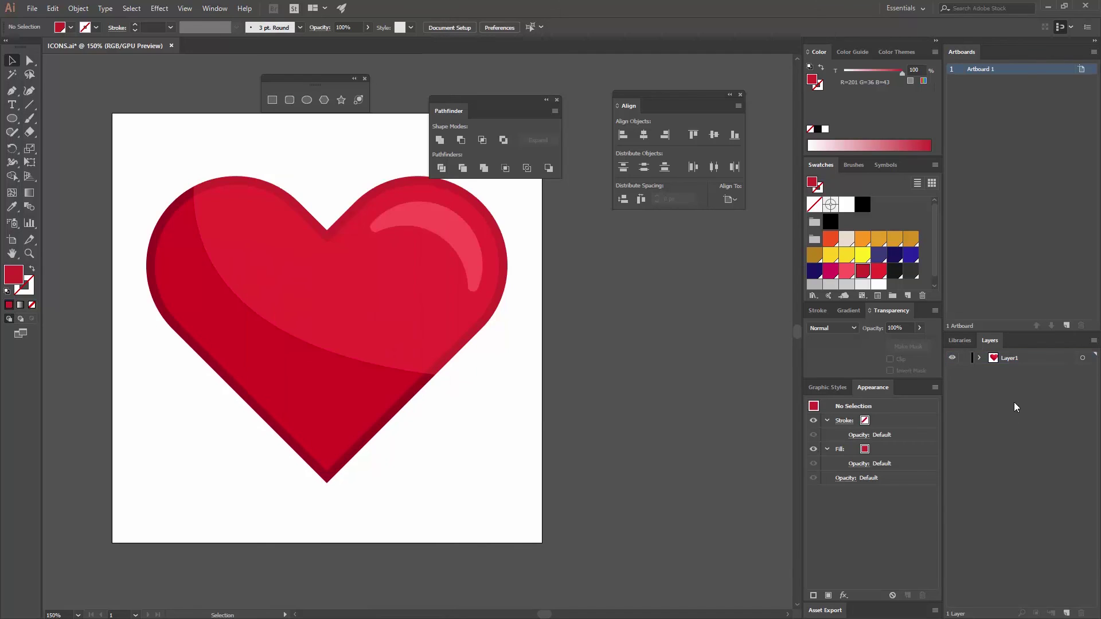
double_click(1010, 359)
type("Heart")
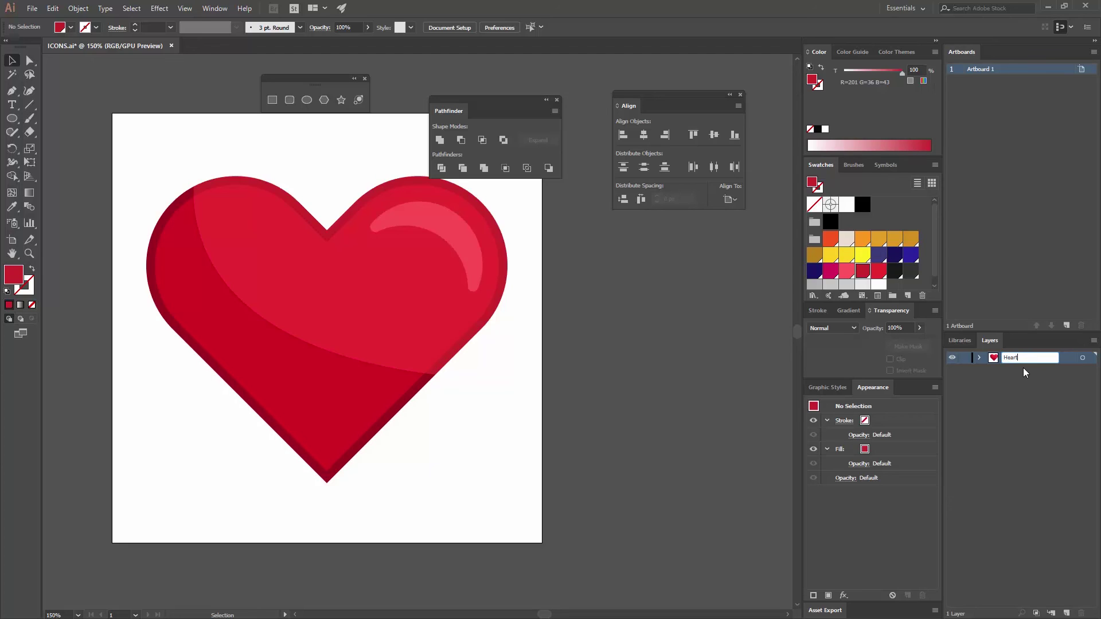
left_click(983, 408)
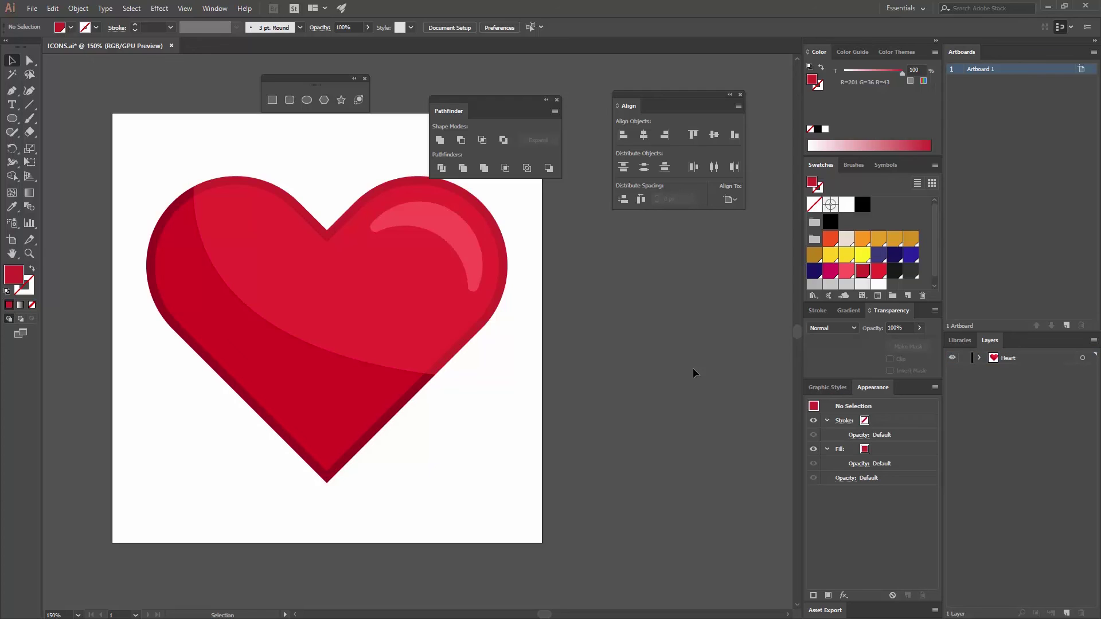